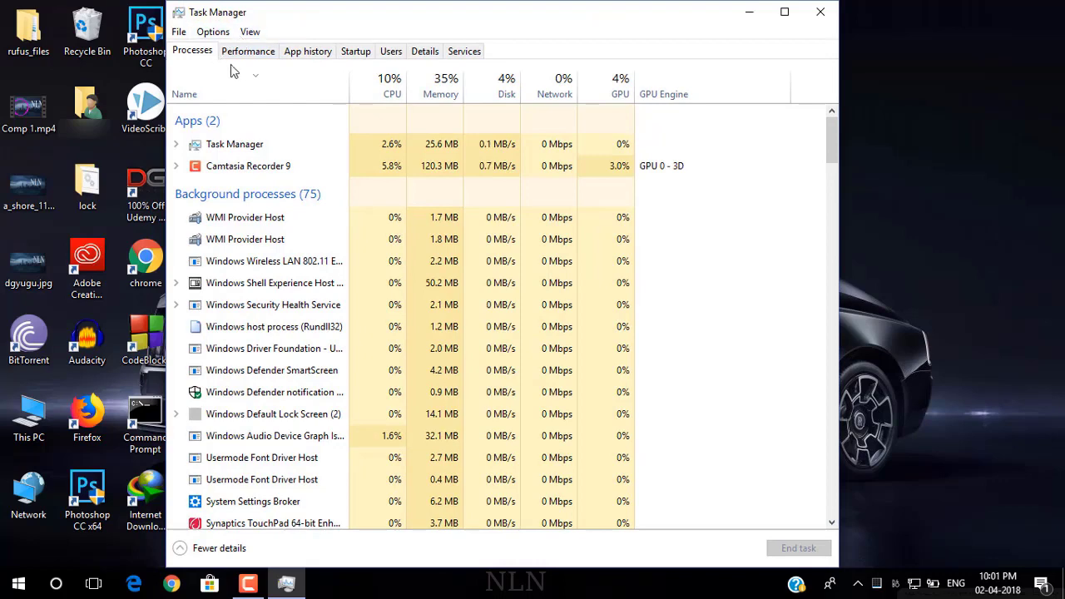
Step: Confirm on Task Manager's CPU performance page that virtualization is Enabled, then close Task Manager
{"action": "left_click", "coordinate": [245, 57]}
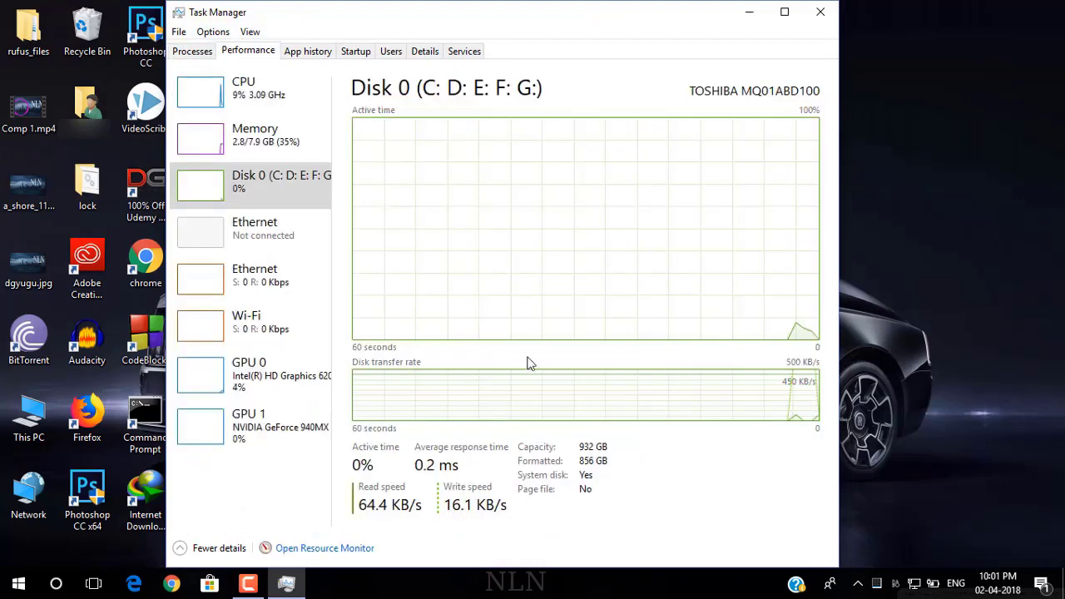
{"action": "left_click", "coordinate": [269, 95]}
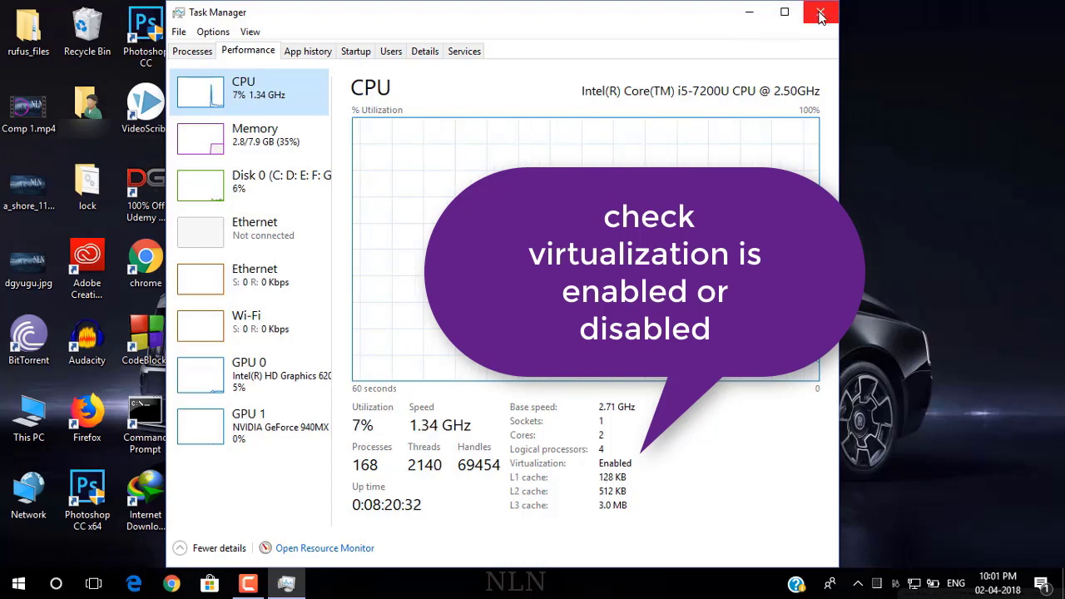
{"action": "left_click", "coordinate": [821, 15]}
Step: Refresh the desktop, then search Google for 'virtual box' in Chrome
{"action": "right_click", "coordinate": [806, 18]}
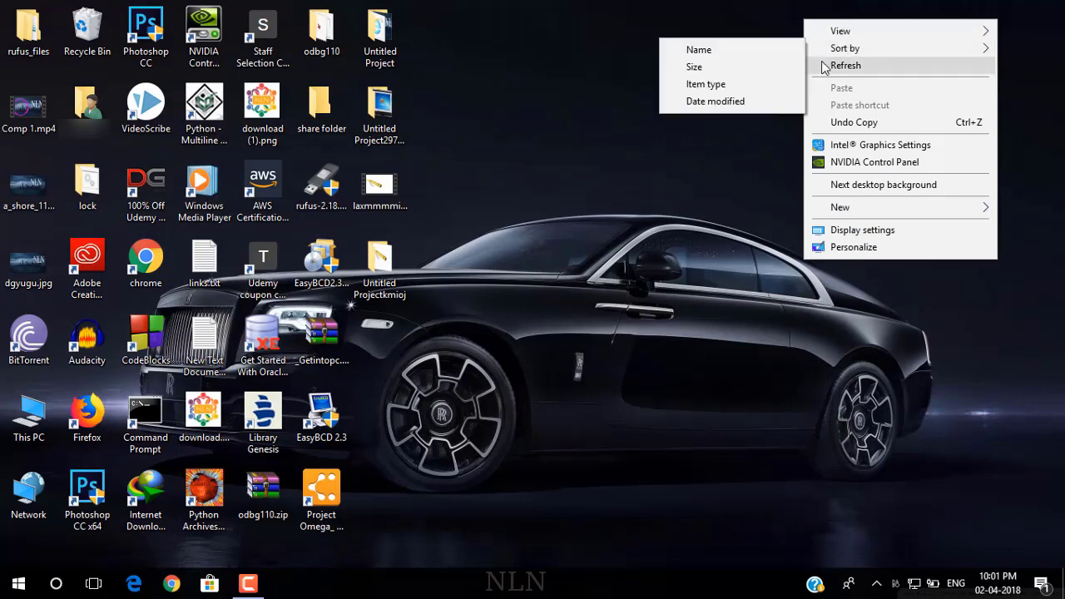
{"action": "left_click", "coordinate": [825, 67]}
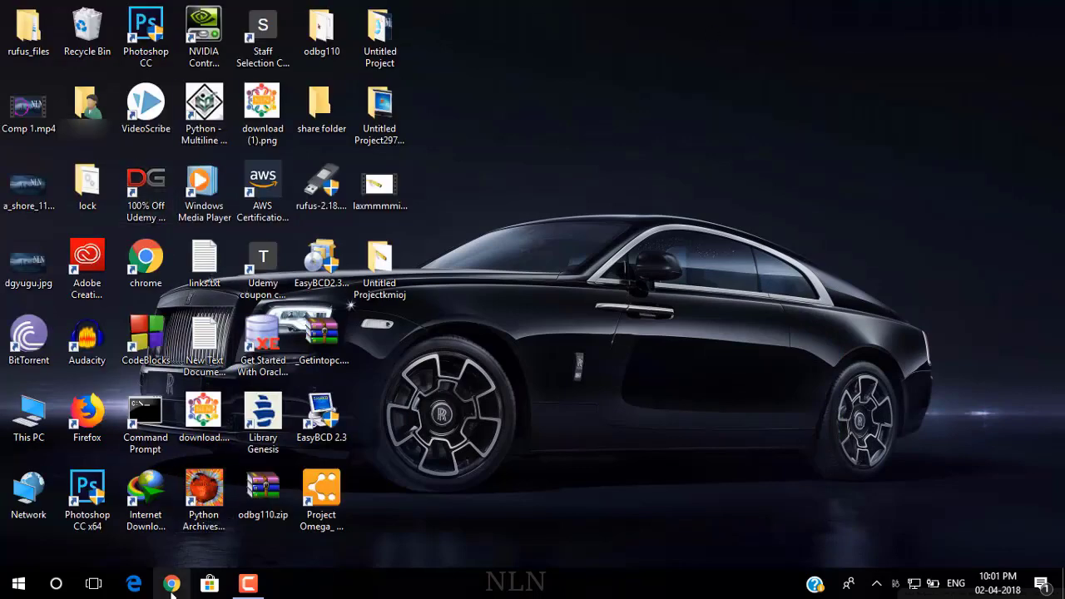
{"action": "left_click", "coordinate": [172, 585]}
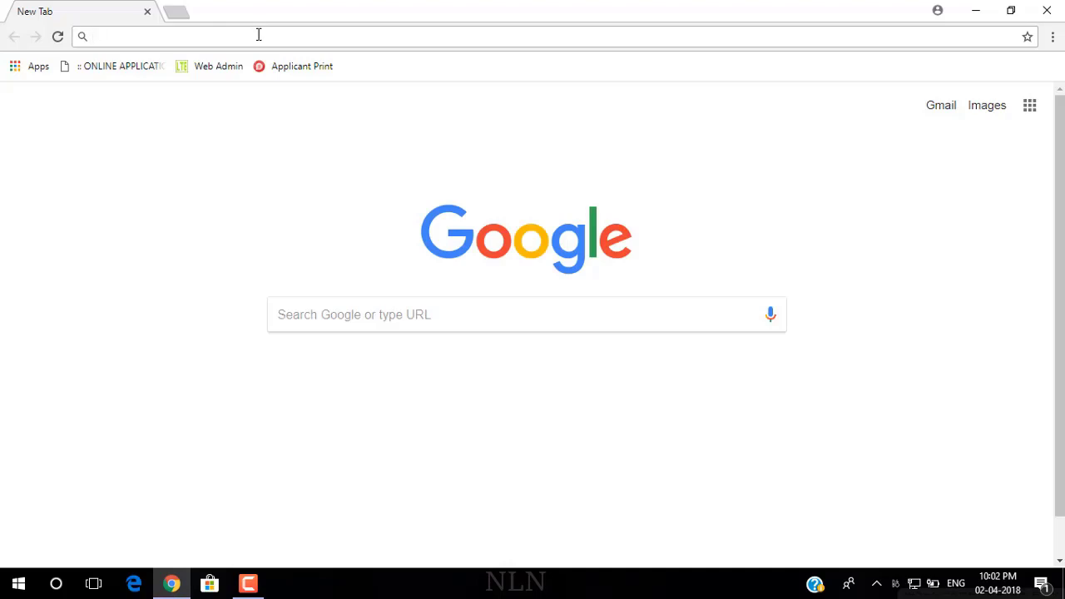
{"action": "left_click", "coordinate": [259, 35]}
{"action": "type", "text": "vir"}
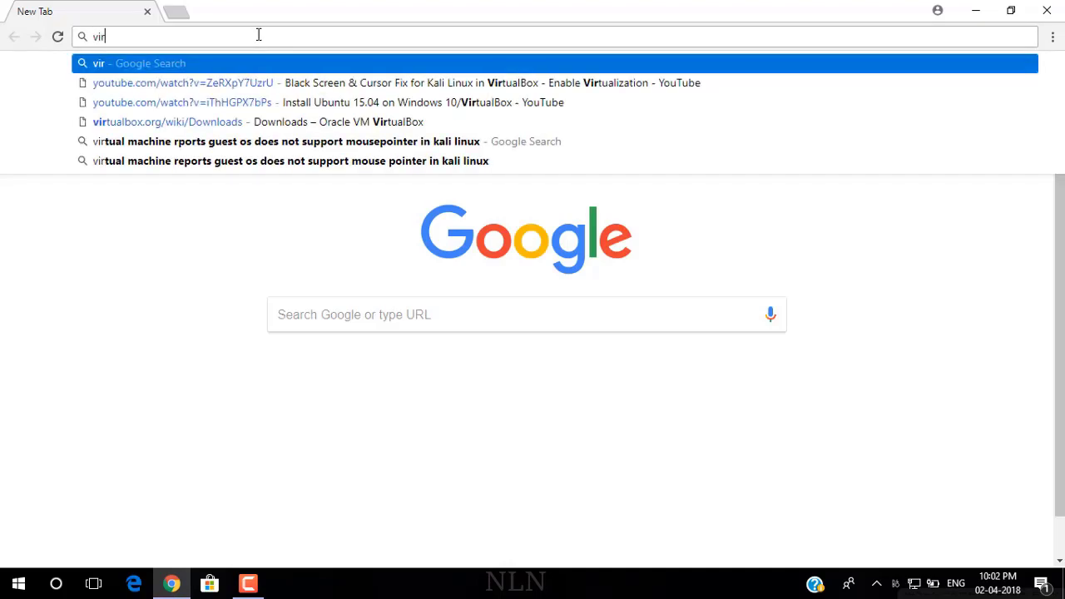
{"action": "type", "text": "tual"}
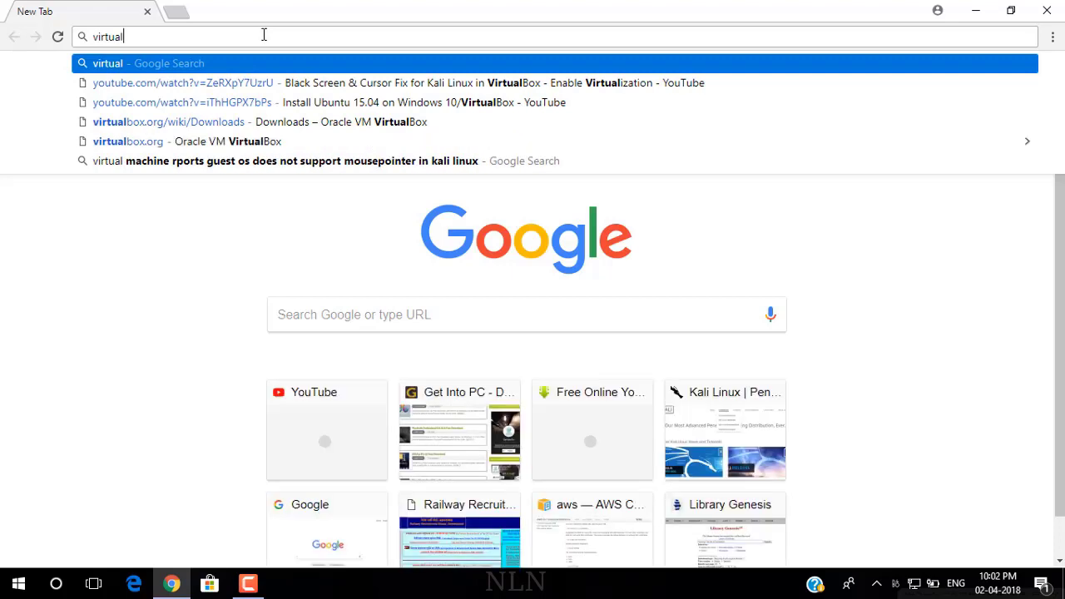
{"action": "type", "text": " box"}
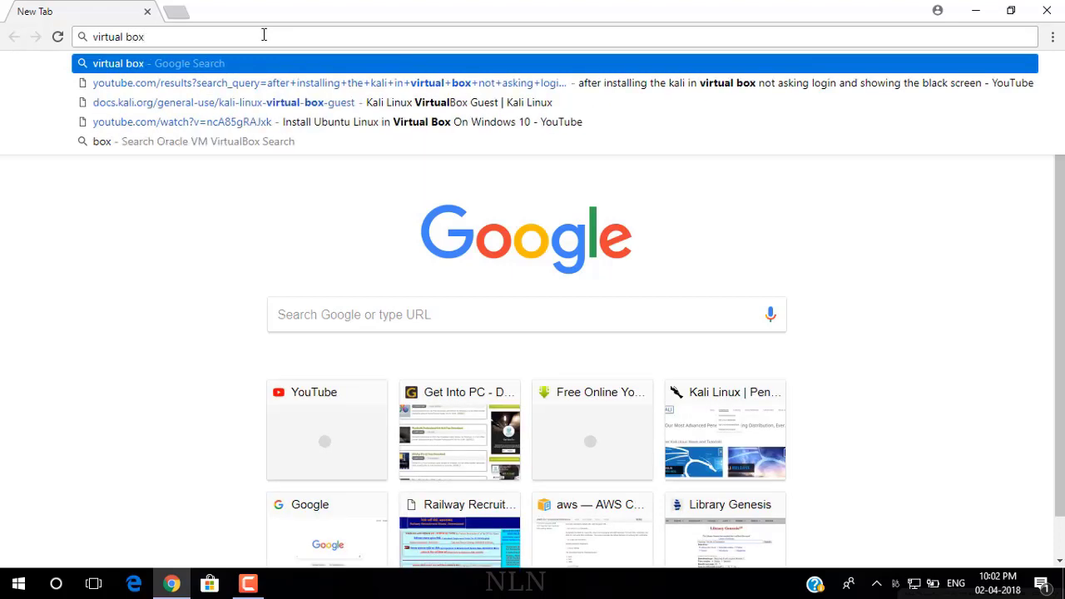
{"action": "key", "text": "Return"}
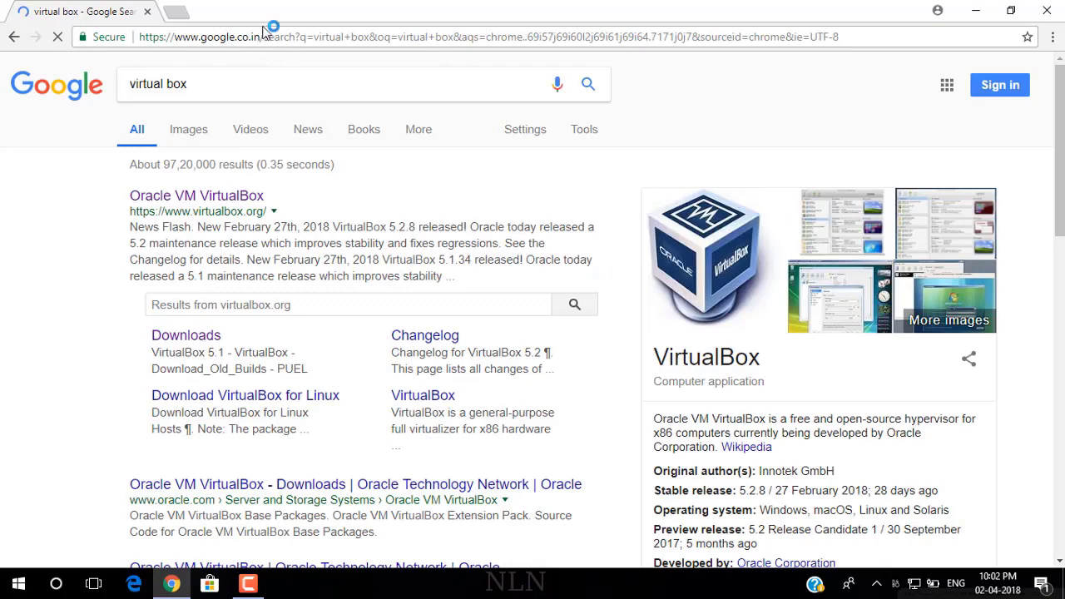
Step: Go to virtualbox.org's Downloads page and locate the Windows hosts package for 5.2.8
{"action": "left_click", "coordinate": [201, 194]}
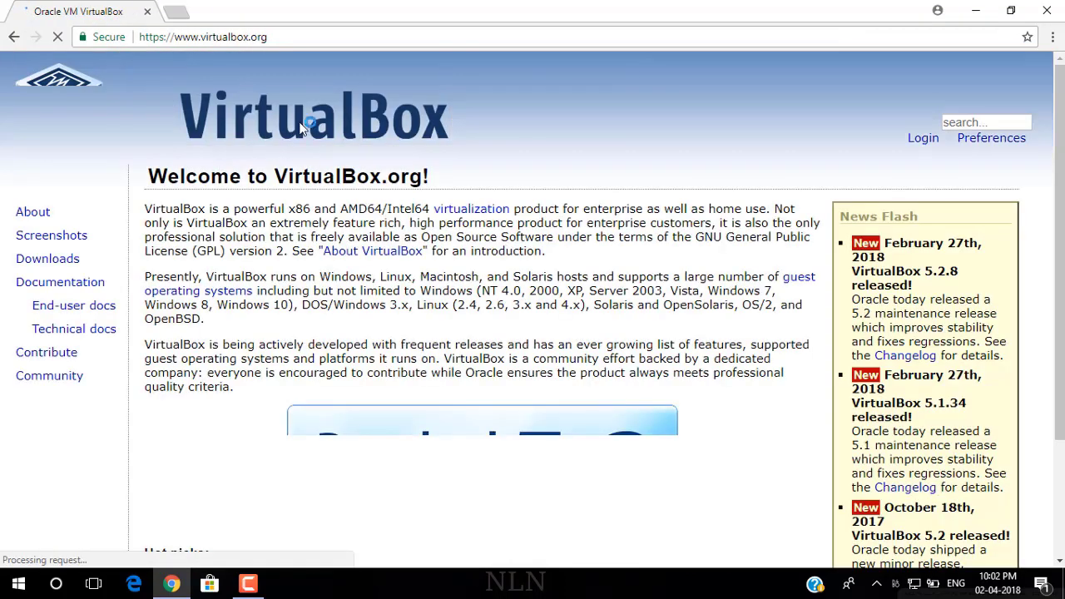
{"action": "double_click", "coordinate": [47, 259]}
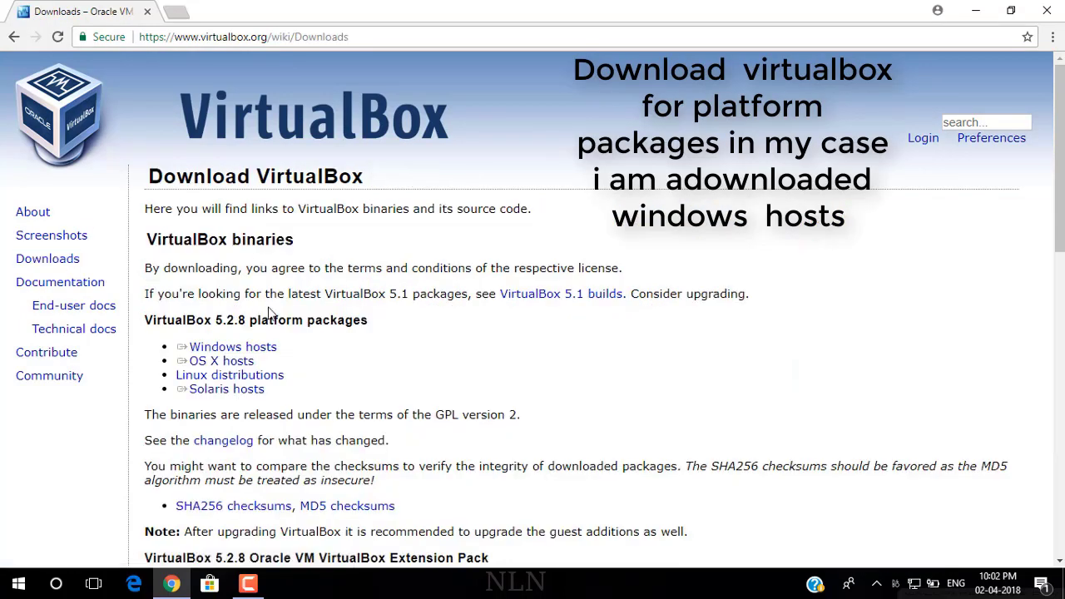
{"action": "triple_click", "coordinate": [222, 360]}
{"action": "triple_click", "coordinate": [233, 347]}
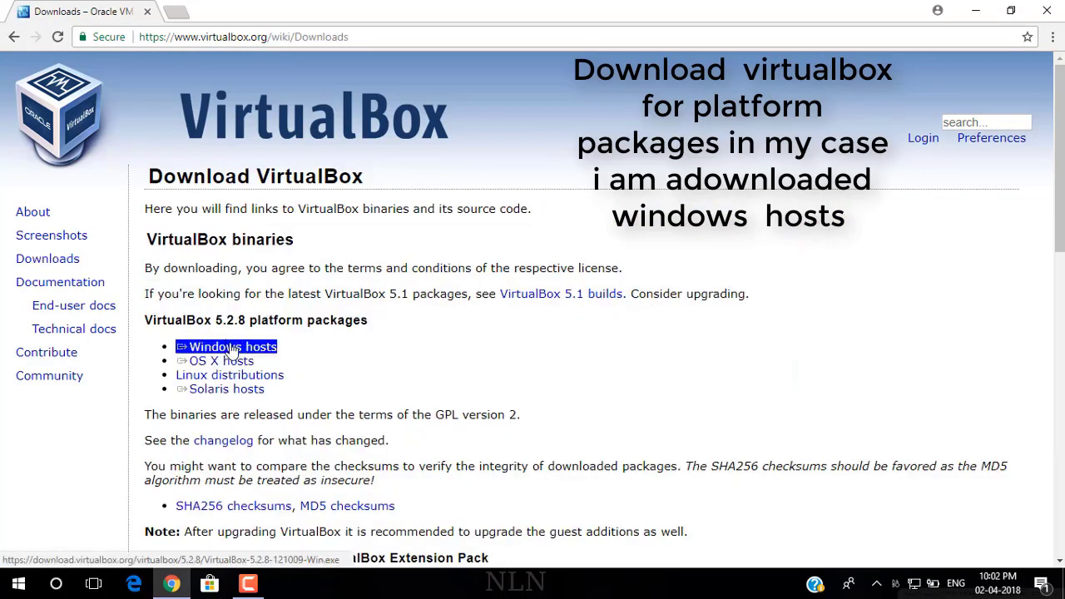
{"action": "left_click", "coordinate": [380, 350]}
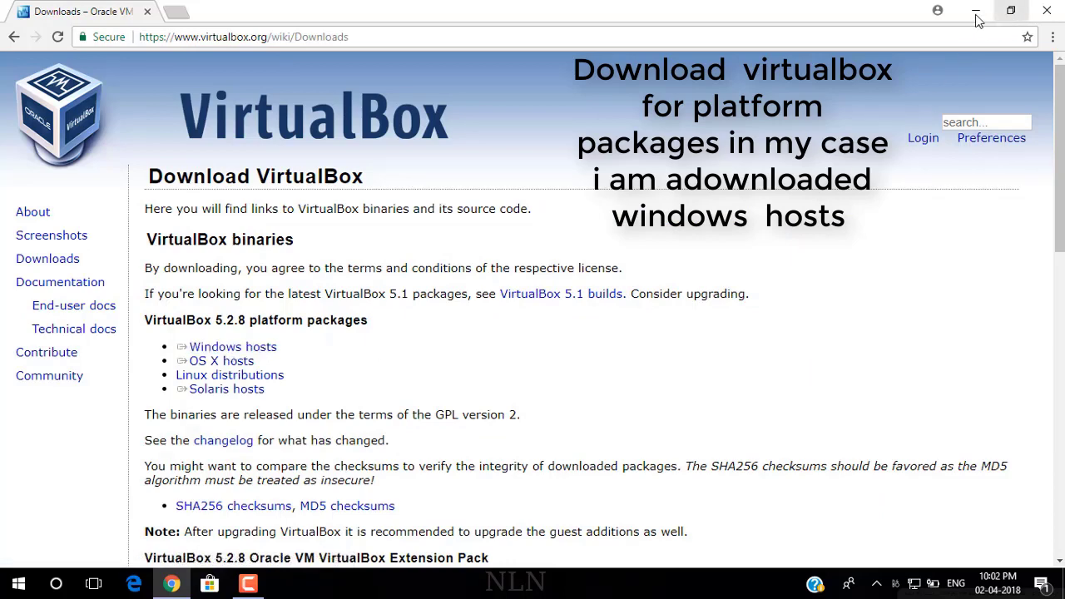
Step: In a new tab, go to kali.org and open its Downloads page
{"action": "left_click", "coordinate": [172, 11]}
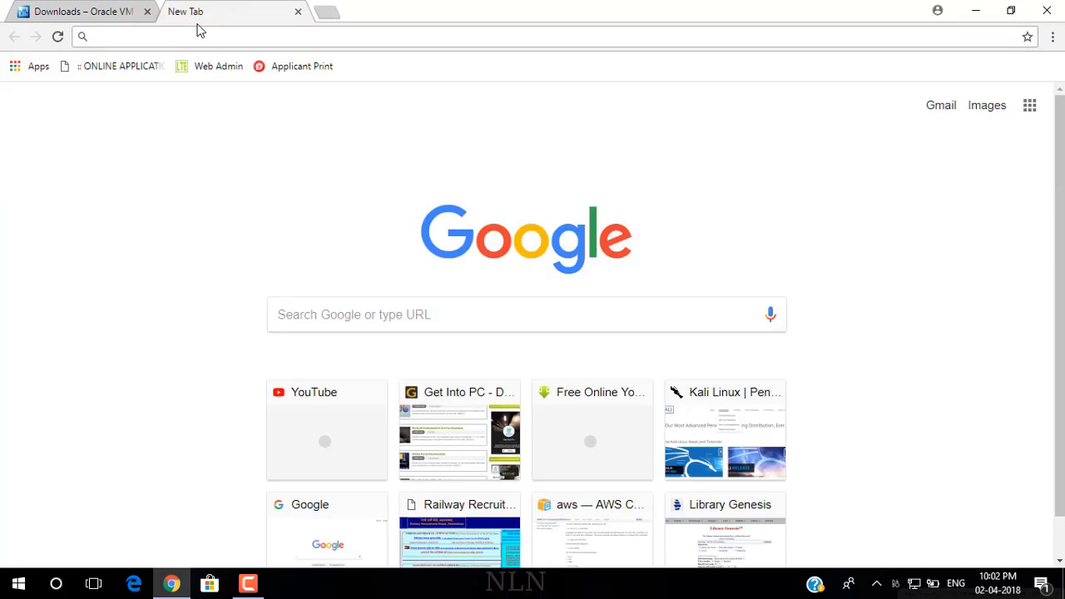
{"action": "type", "text": "kali.org"}
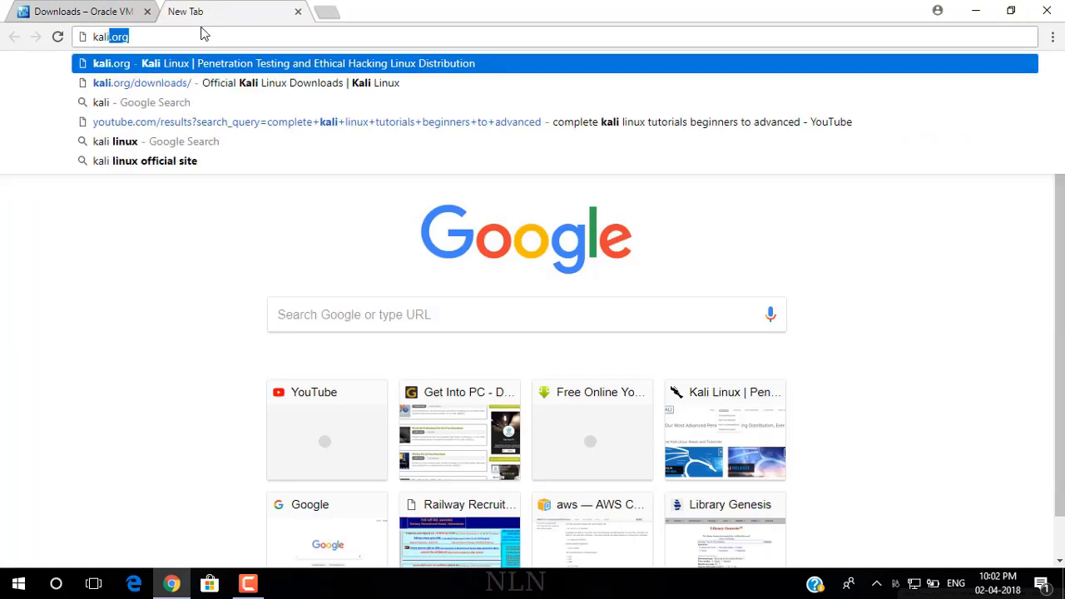
{"action": "key", "text": "Return"}
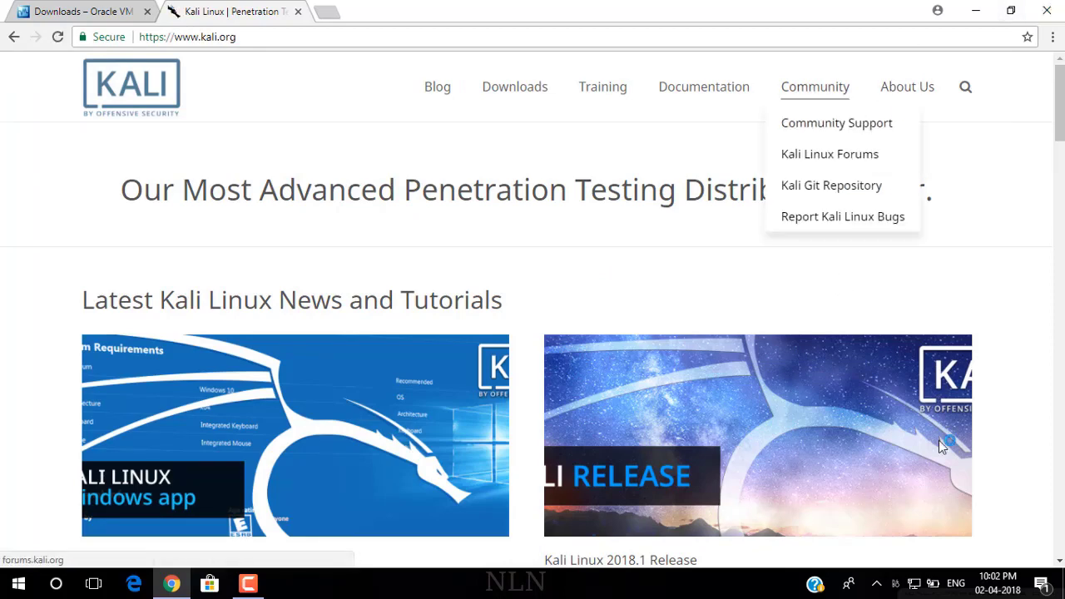
{"action": "left_click", "coordinate": [516, 100]}
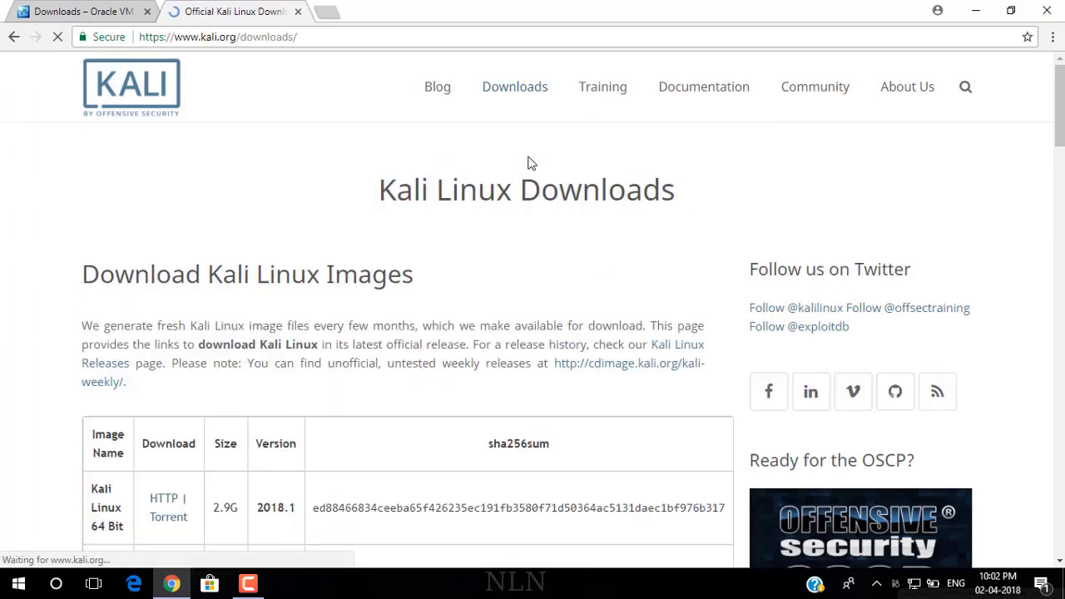
{"action": "scroll", "coordinate": [167, 374], "scroll_direction": "down", "scroll_amount": 3}
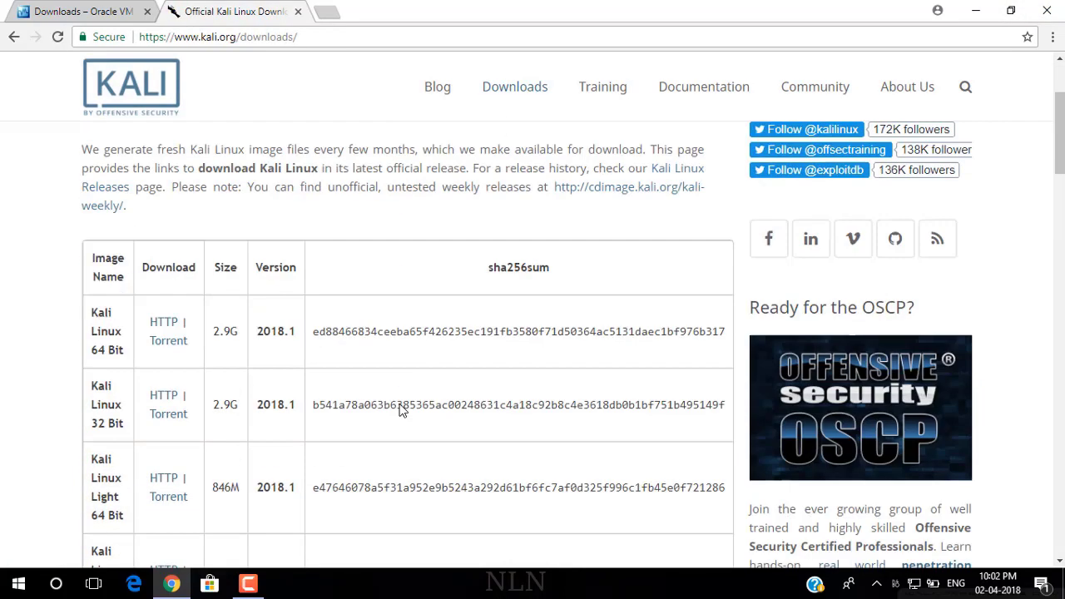
{"action": "scroll", "coordinate": [71, 458], "scroll_direction": "up", "scroll_amount": 3}
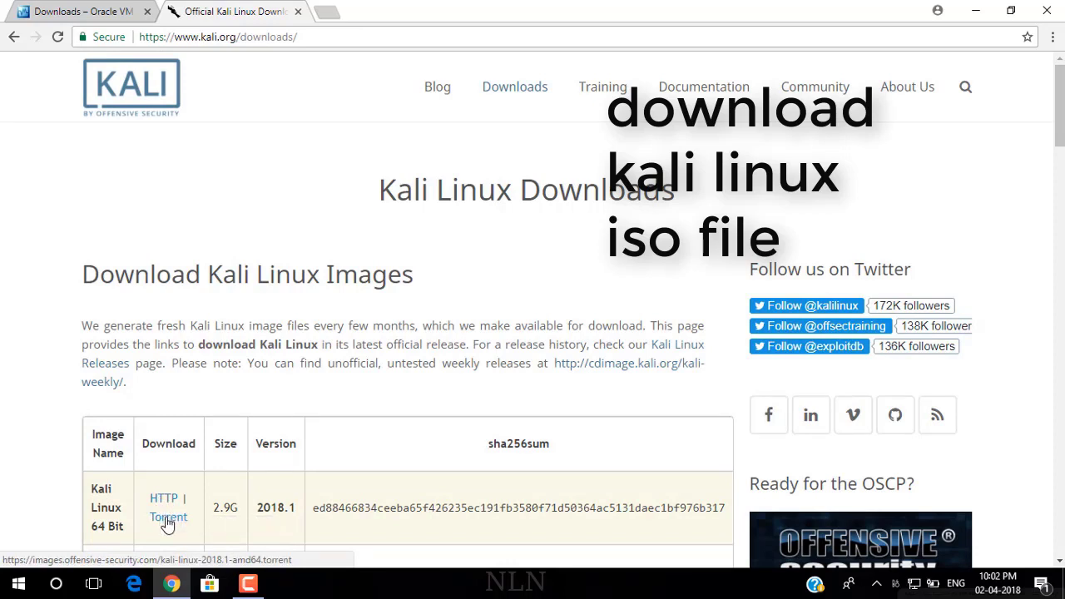
Step: Check the 64-bit image's sha256 checksum, then minimize Chrome to the desktop
{"action": "left_click_drag", "start_coordinate": [313, 509], "coordinate": [503, 500]}
{"action": "left_click", "coordinate": [237, 512]}
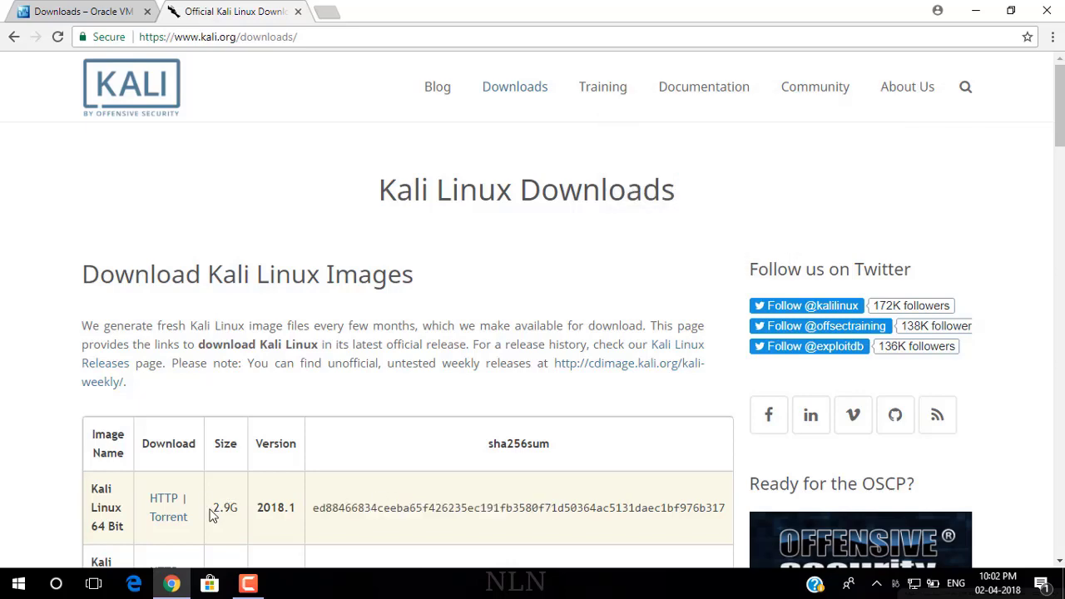
{"action": "scroll", "coordinate": [208, 504], "scroll_direction": "down", "scroll_amount": 3}
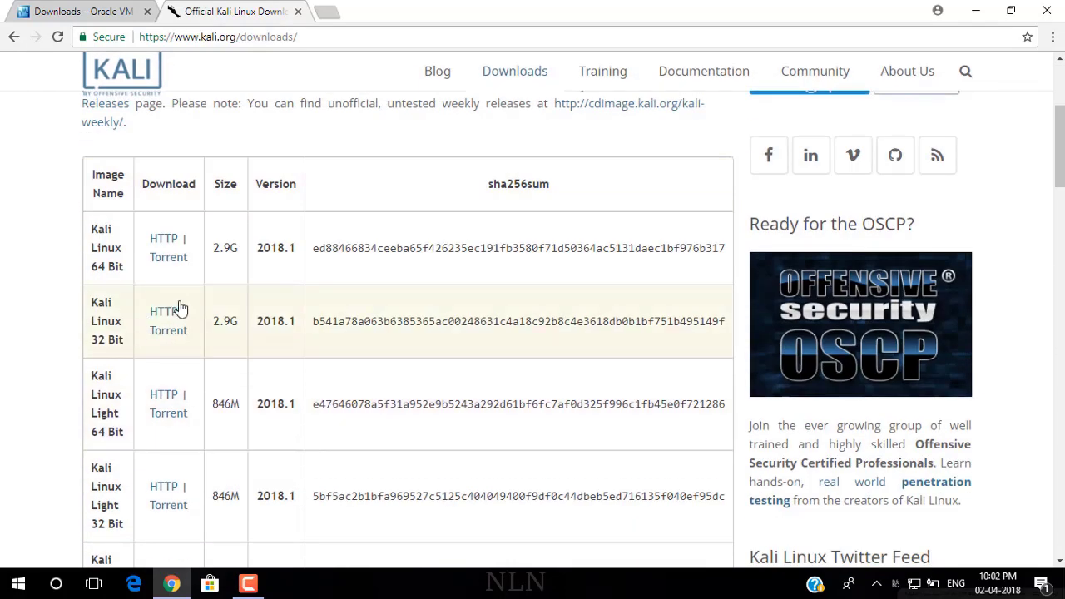
{"action": "scroll", "coordinate": [608, 221], "scroll_direction": "up", "scroll_amount": 3}
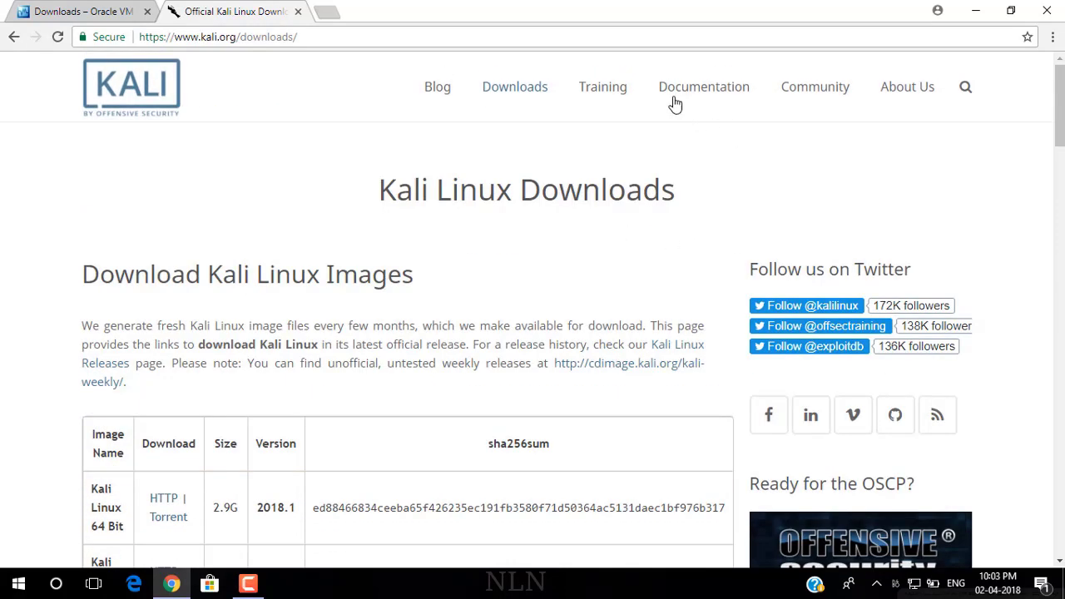
{"action": "mouse_move", "coordinate": [503, 106]}
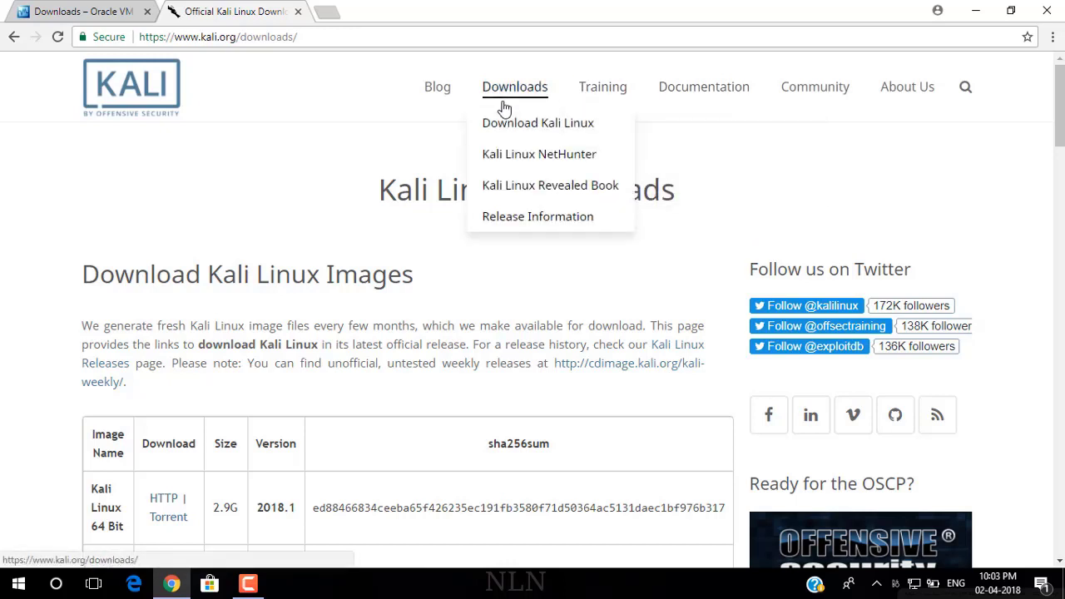
{"action": "left_click", "coordinate": [975, 11]}
{"action": "right_click", "coordinate": [592, 156]}
Step: Refresh the desktop, open Downloads, and launch the VirtualBox-5.2.8 installer once Defender has scanned it
{"action": "left_click", "coordinate": [624, 200]}
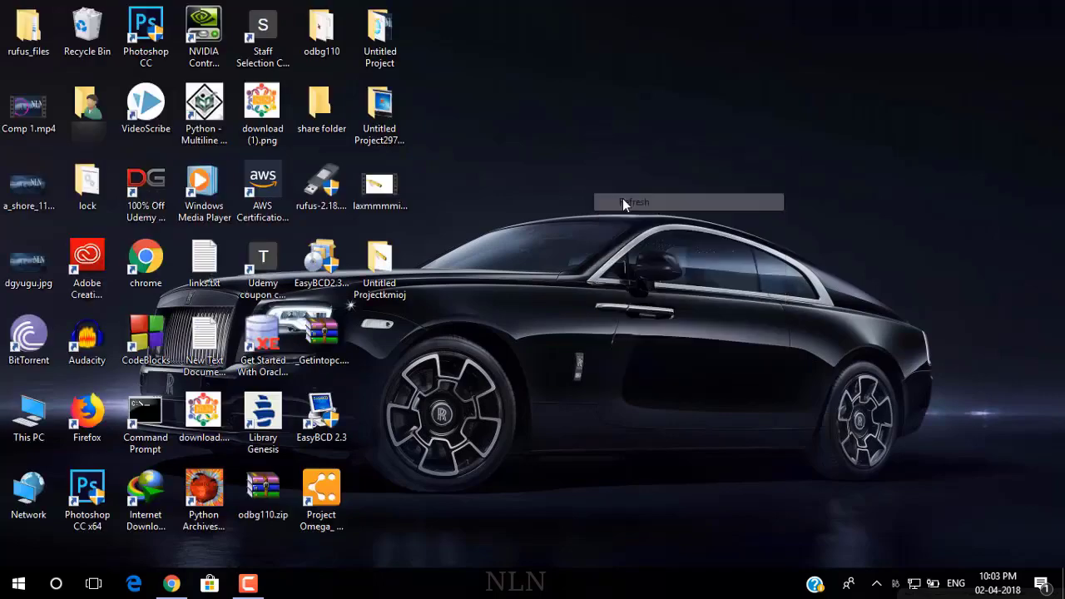
{"action": "double_click", "coordinate": [87, 106]}
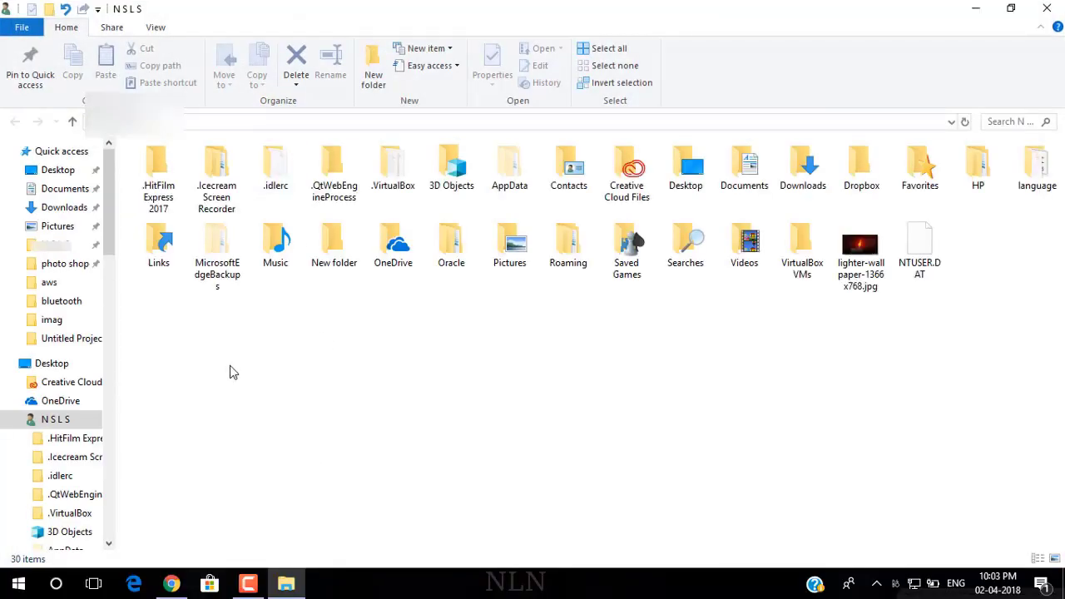
{"action": "left_click", "coordinate": [67, 208]}
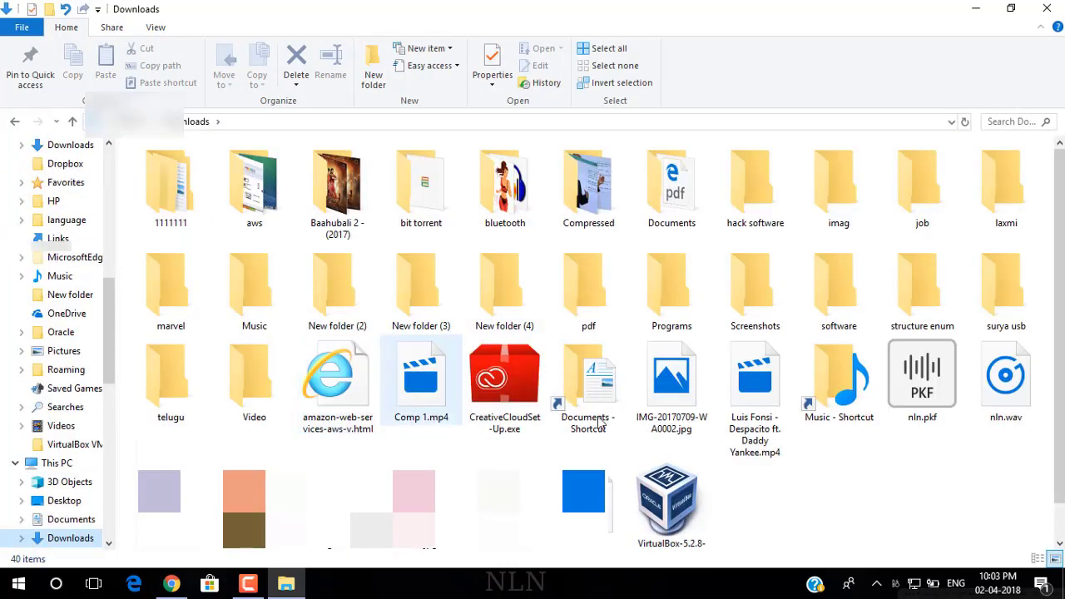
{"action": "double_click", "coordinate": [661, 517]}
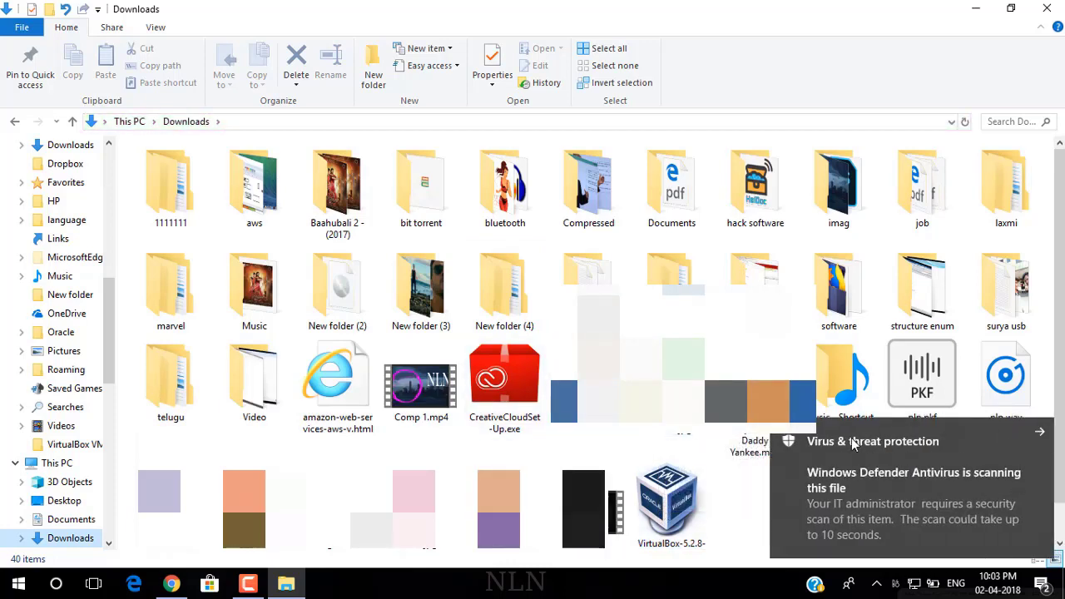
{"action": "left_click", "coordinate": [1042, 436]}
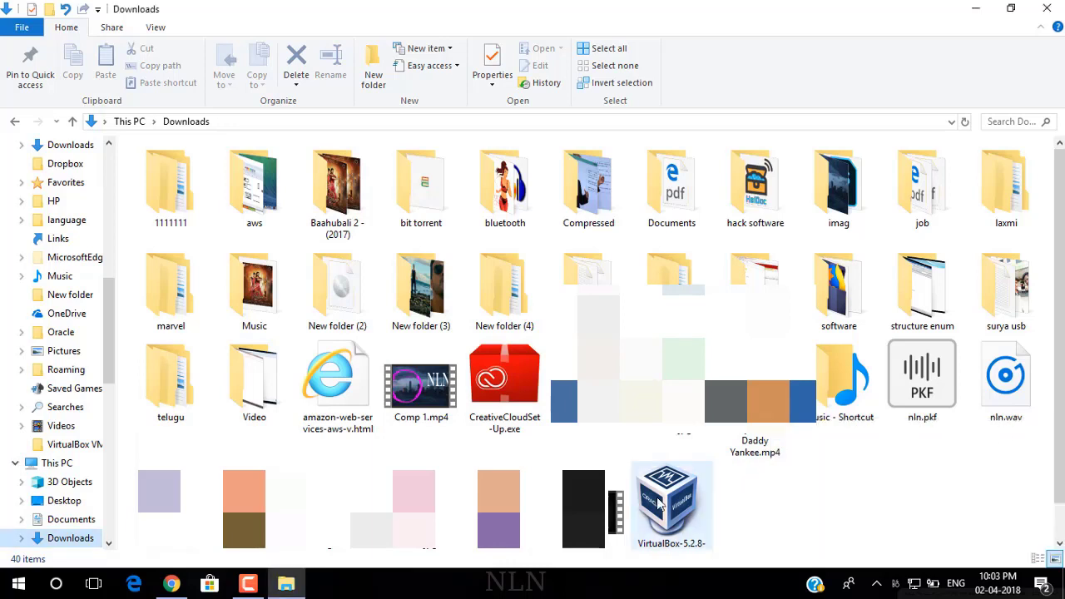
{"action": "left_click", "coordinate": [659, 503]}
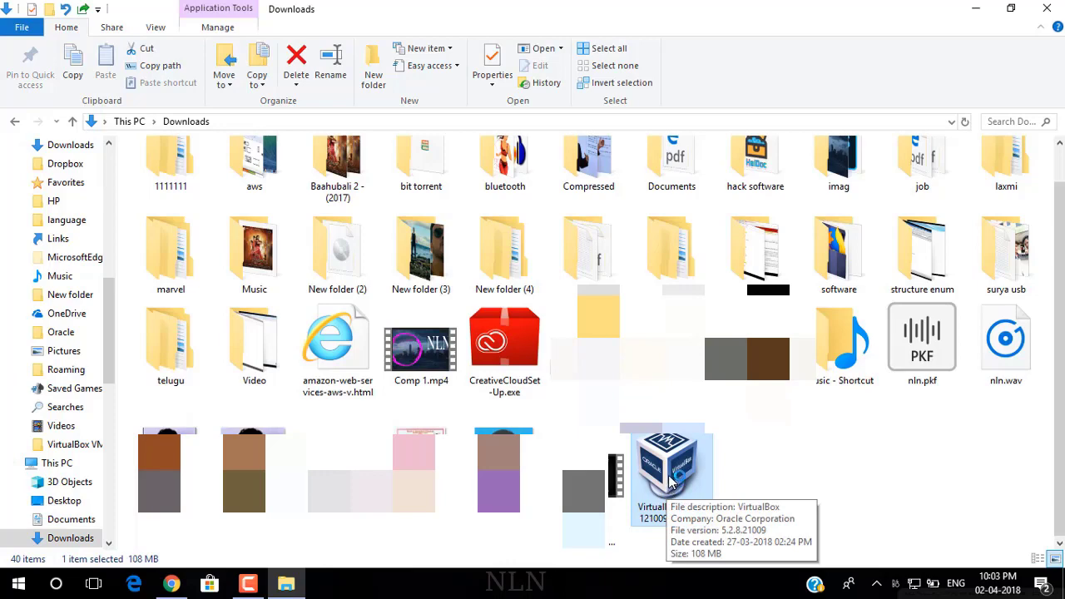
Step: Set the VirtualBox installation destination to New Volume (E:)
{"action": "double_click", "coordinate": [668, 481]}
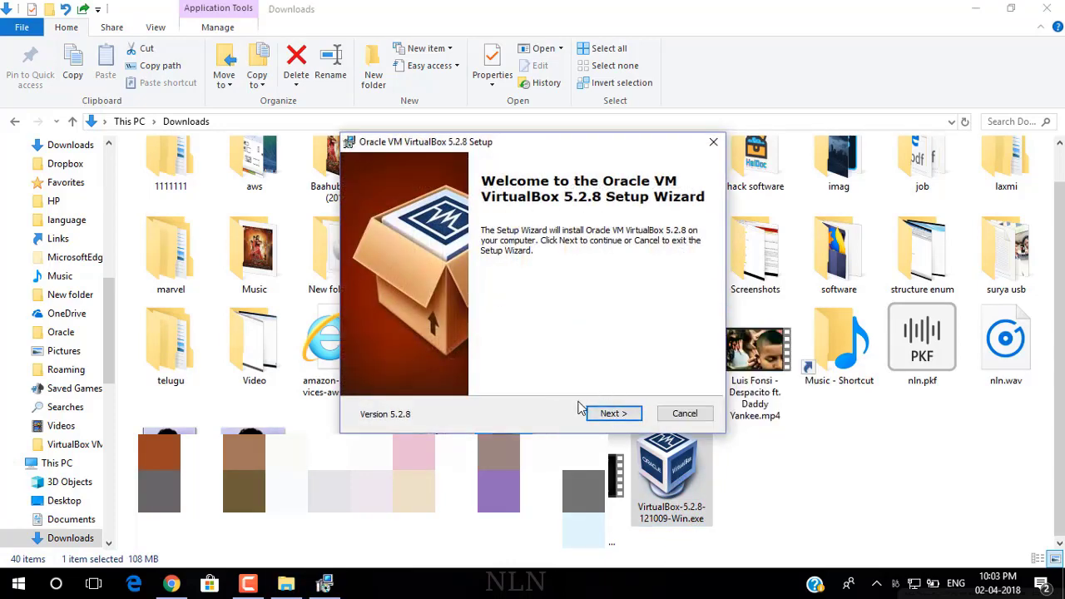
{"action": "left_click", "coordinate": [618, 415]}
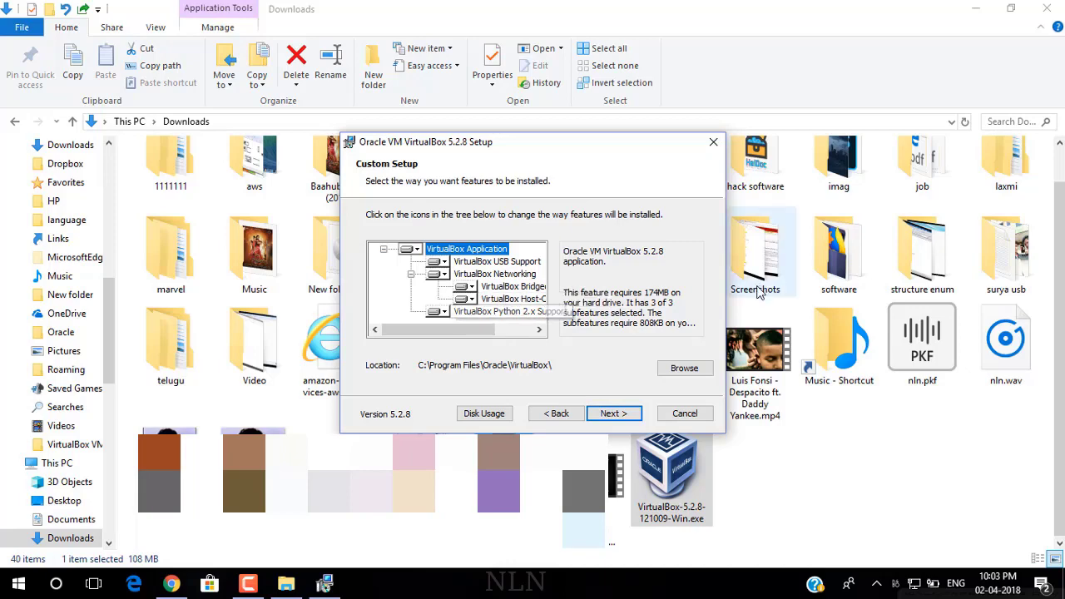
{"action": "left_click", "coordinate": [702, 369]}
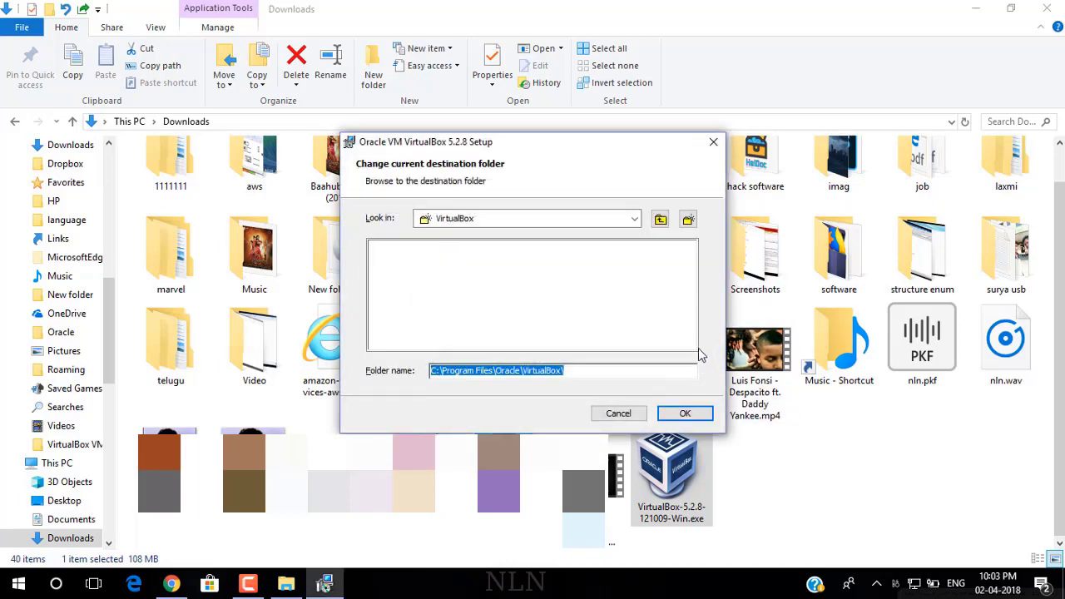
{"action": "left_click", "coordinate": [634, 220]}
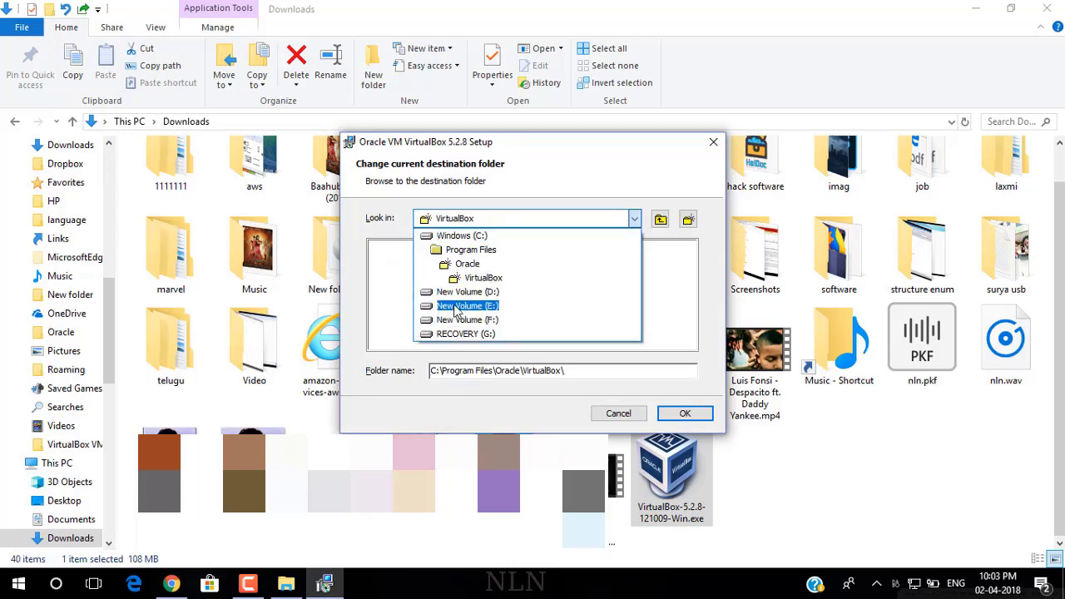
{"action": "left_click", "coordinate": [457, 308]}
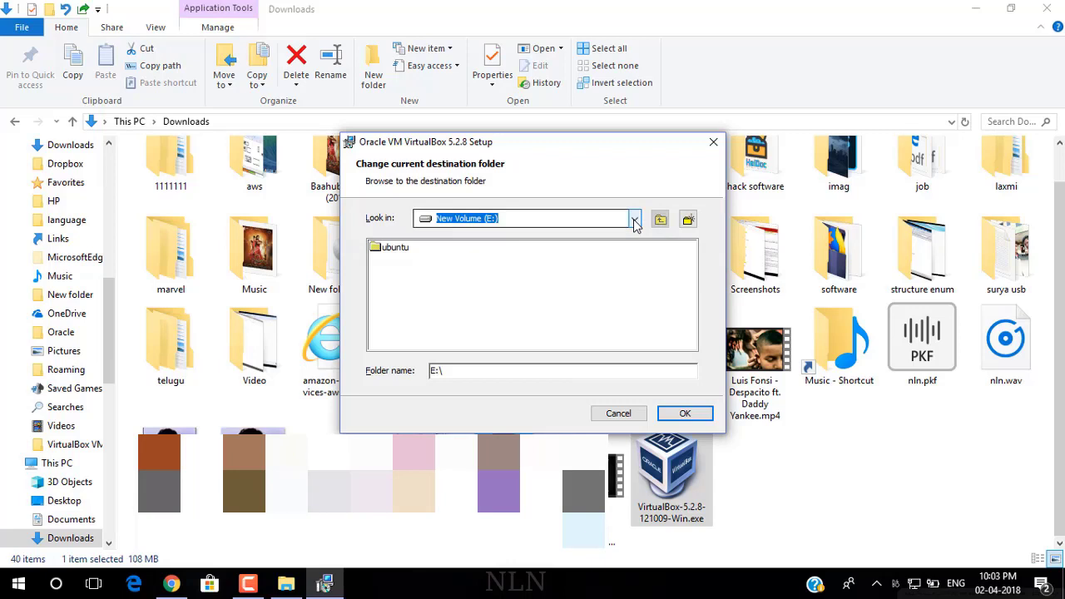
{"action": "left_click", "coordinate": [684, 414]}
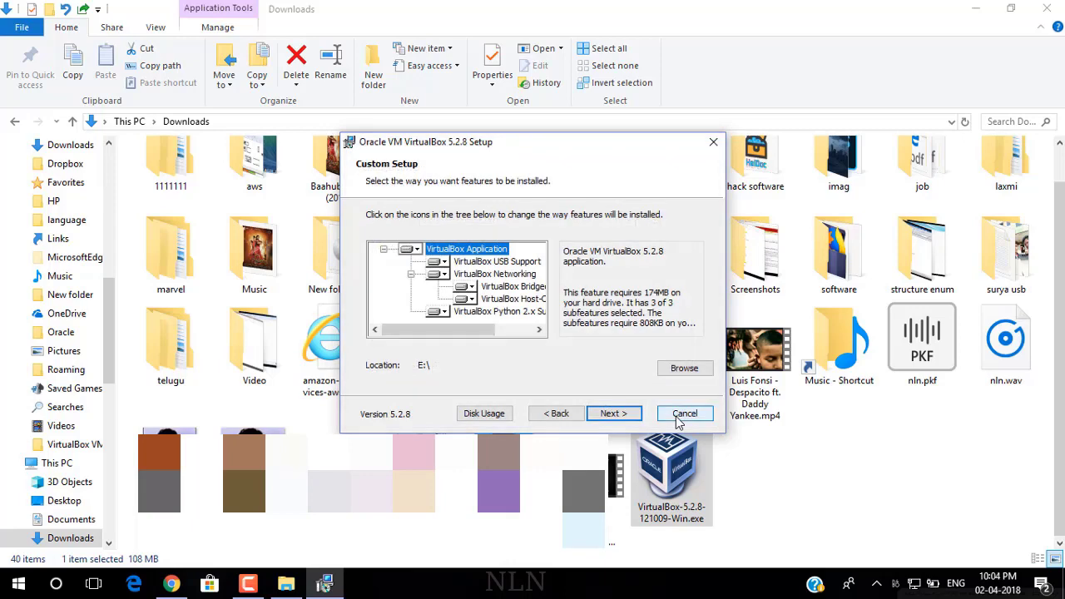
Step: Accept the features and network reset warning, install VirtualBox 5.2.8, and finish
{"action": "left_click", "coordinate": [618, 417]}
{"action": "left_click", "coordinate": [620, 422]}
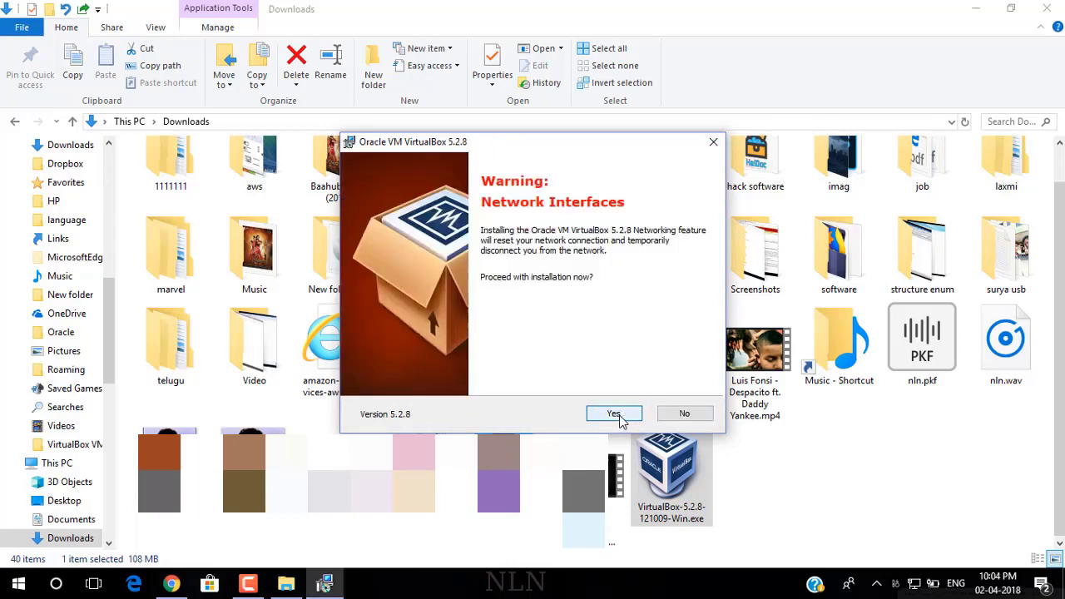
{"action": "left_click", "coordinate": [618, 416]}
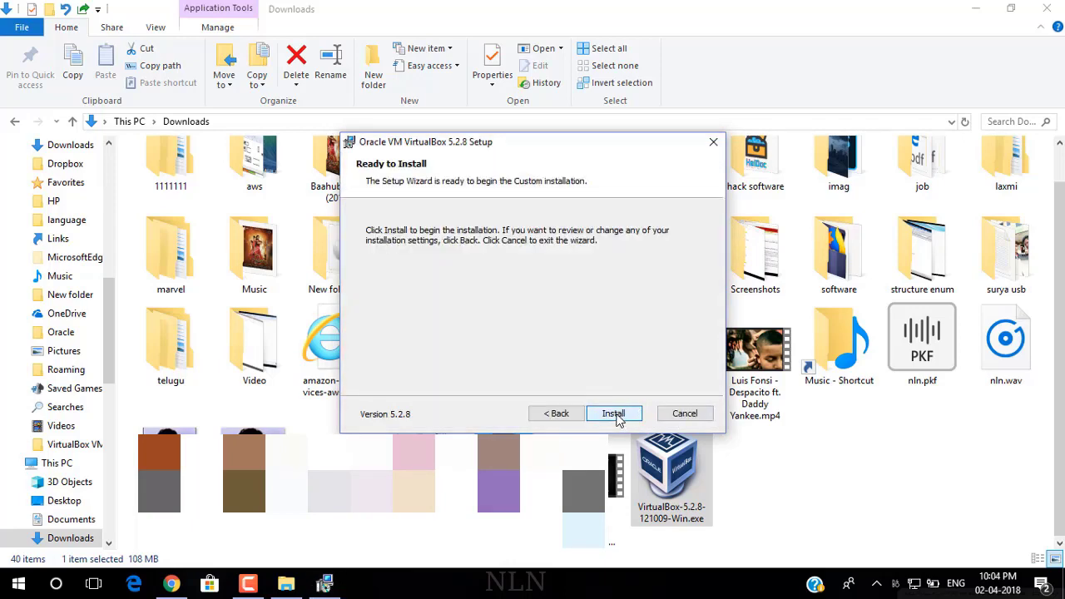
{"action": "left_click", "coordinate": [615, 415]}
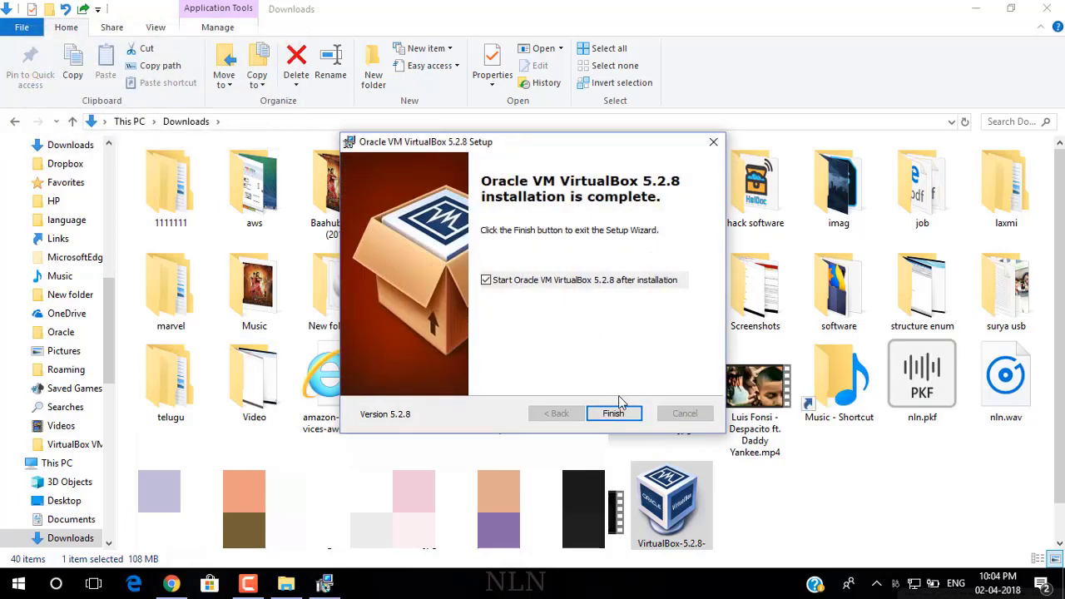
{"action": "left_click", "coordinate": [618, 414]}
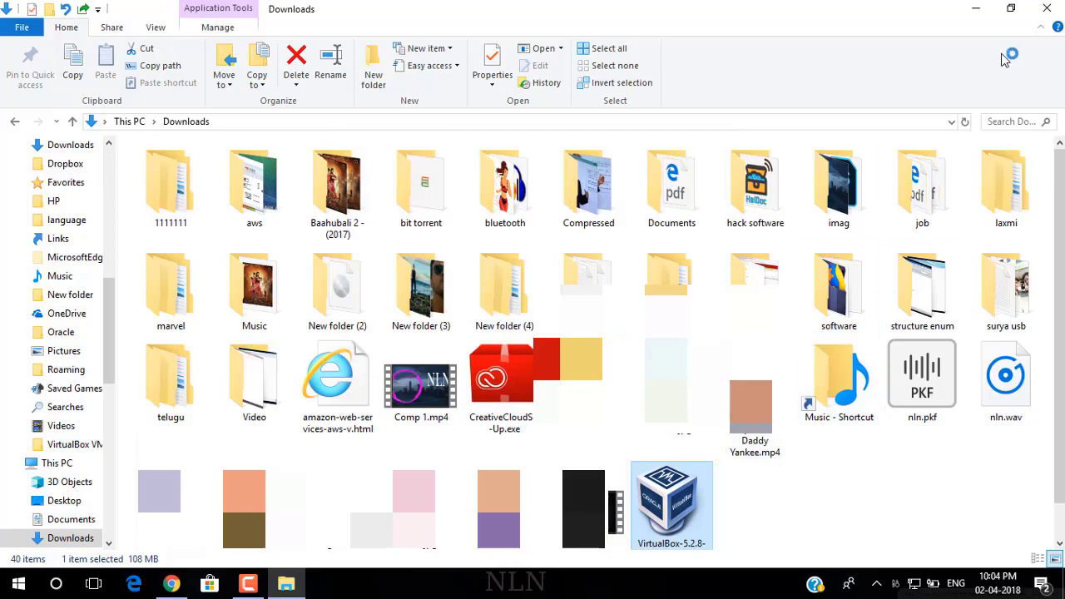
Step: Launch VirtualBox Manager from the desktop and start a new virtual machine
{"action": "left_click", "coordinate": [976, 8]}
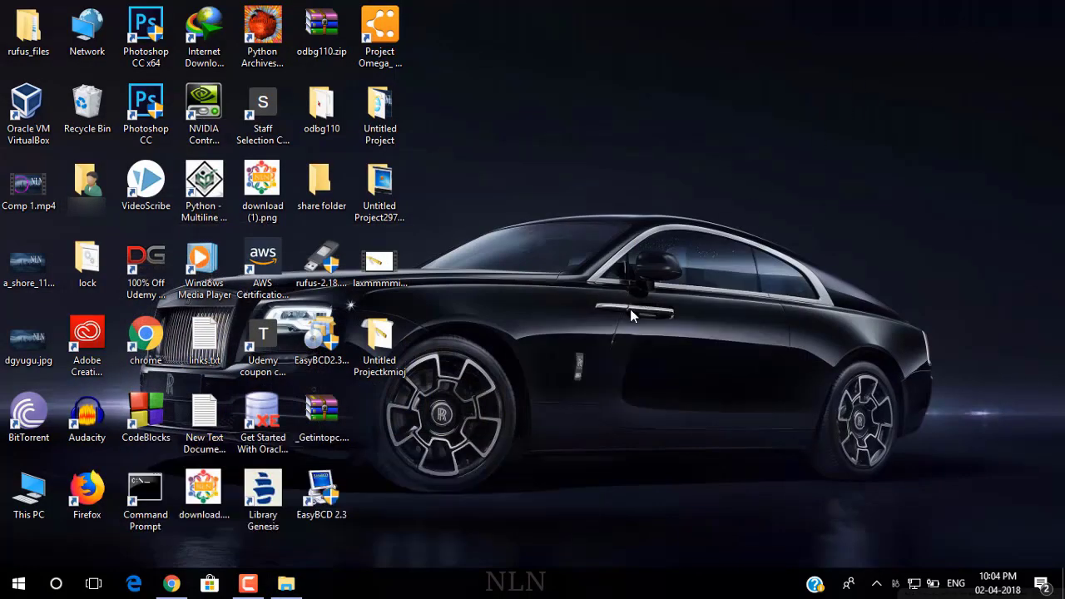
{"action": "double_click", "coordinate": [35, 100]}
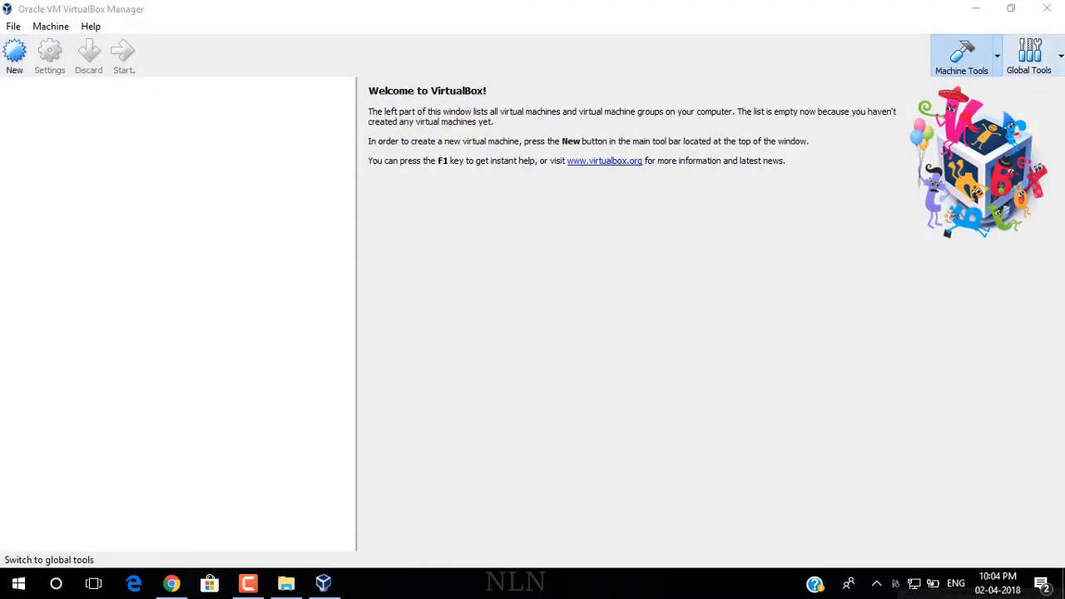
{"action": "left_click", "coordinate": [22, 67]}
{"action": "left_click", "coordinate": [21, 66]}
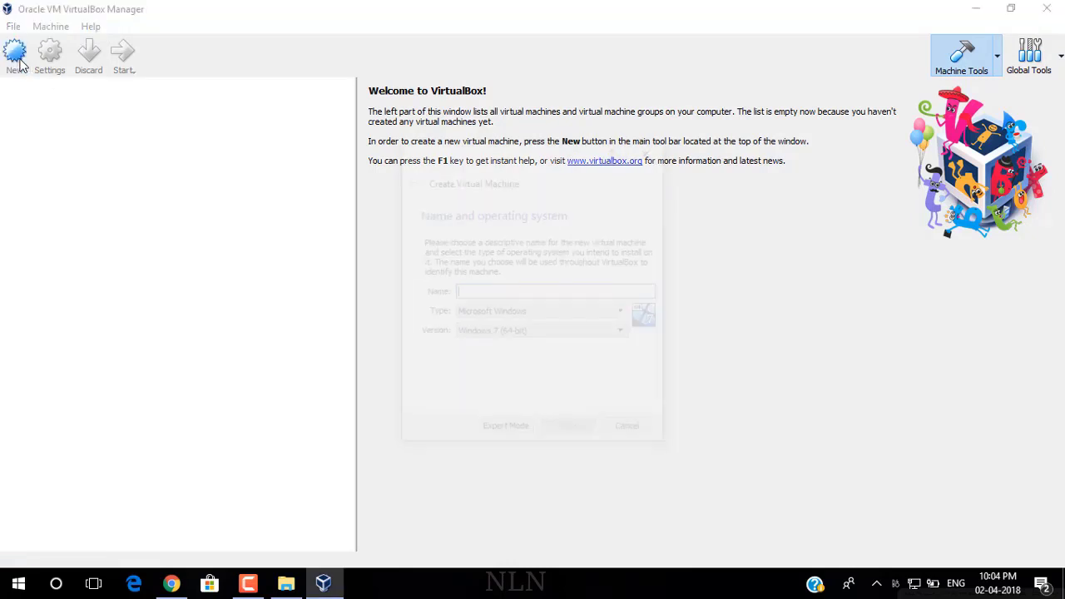
Step: Name the machine kali, with type Linux and version Debian (64-bit)
{"action": "left_click", "coordinate": [479, 290]}
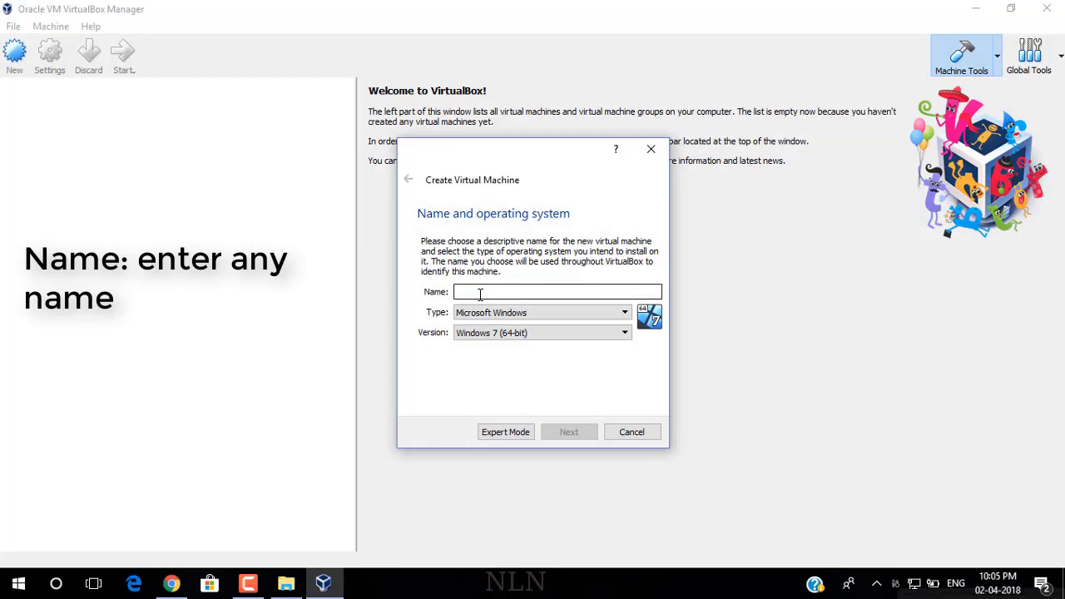
{"action": "type", "text": "kali"}
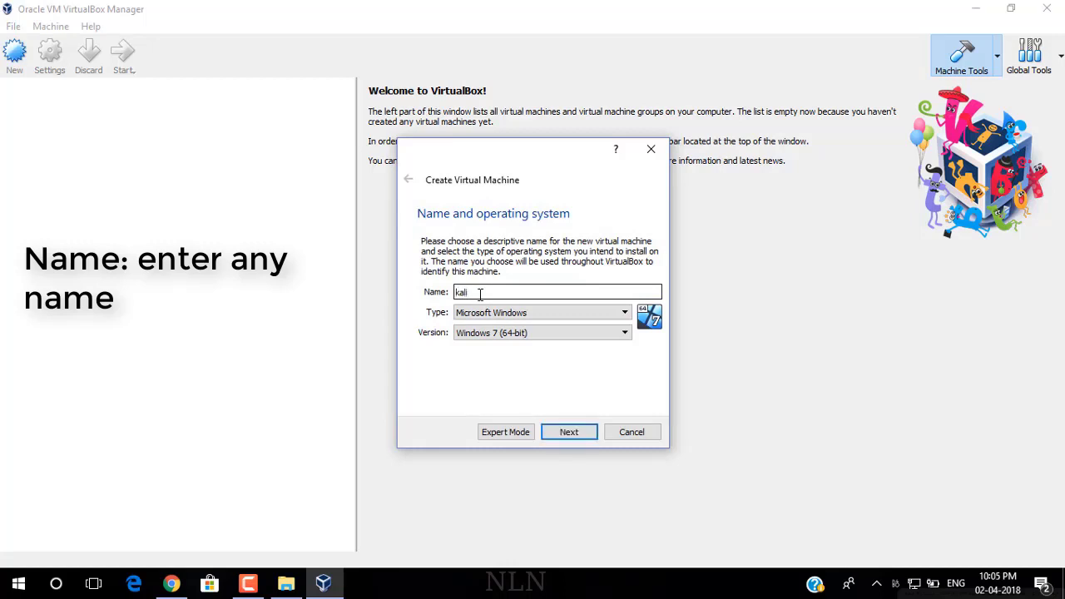
{"action": "left_click", "coordinate": [611, 315]}
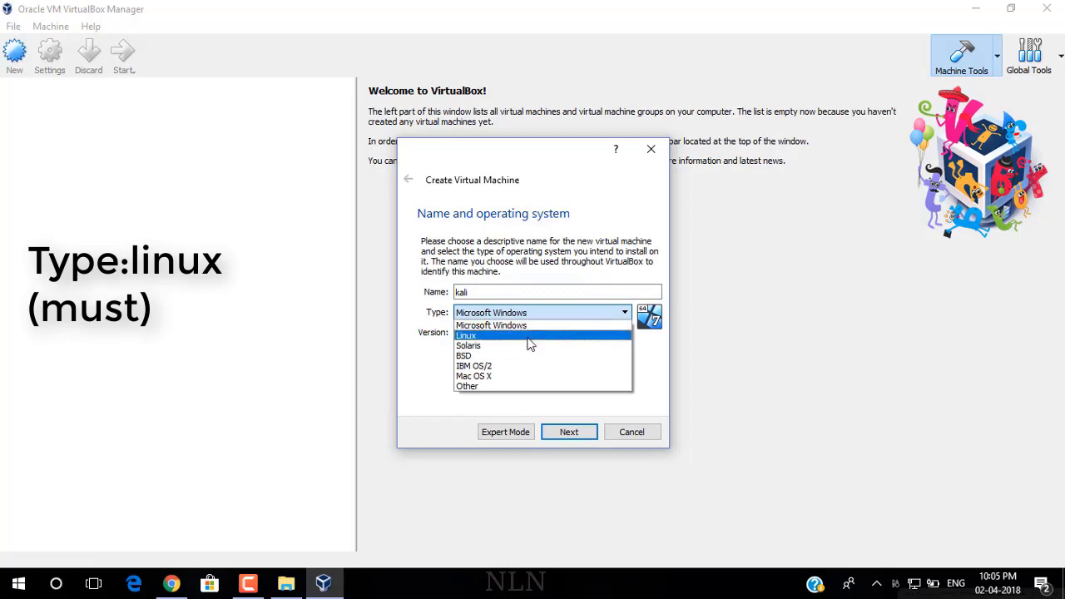
{"action": "left_click", "coordinate": [528, 338]}
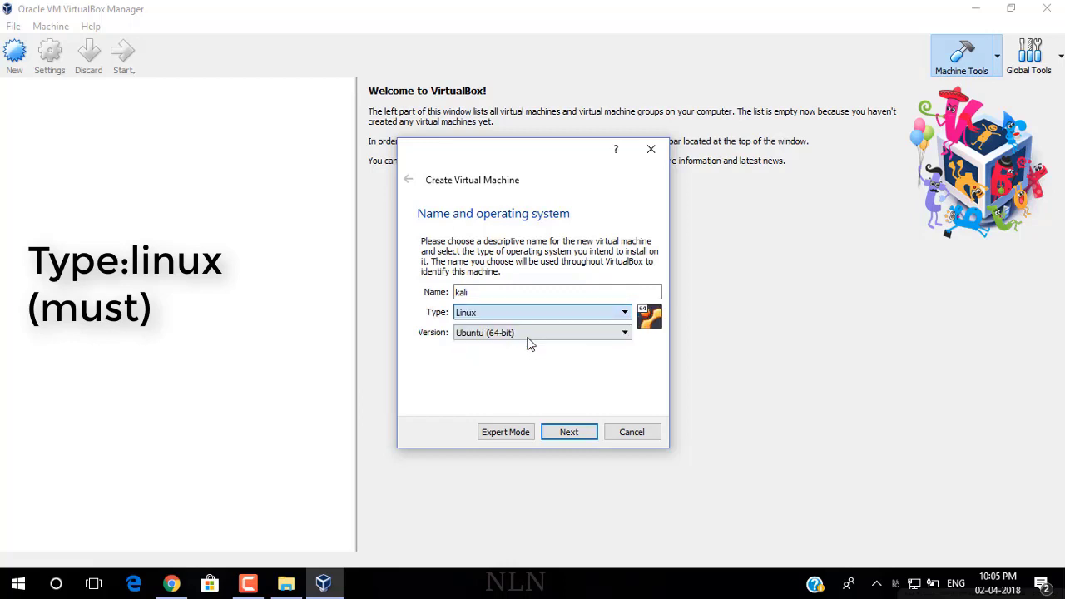
{"action": "left_click", "coordinate": [615, 336]}
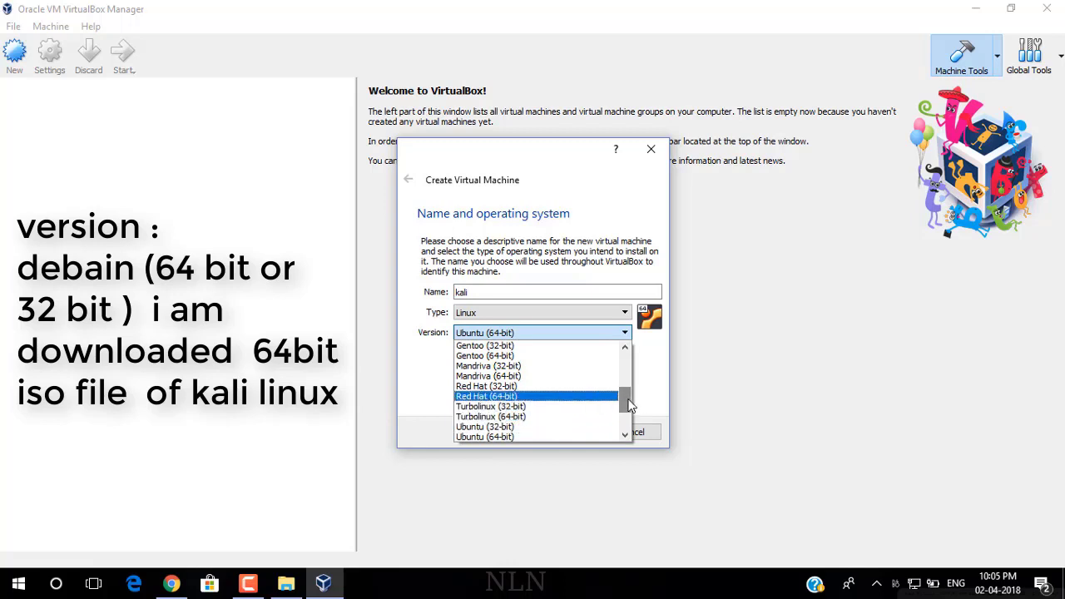
{"action": "mouse_move", "coordinate": [634, 405]}
{"action": "left_mouse_down"}
{"action": "mouse_move", "coordinate": [636, 421]}
{"action": "mouse_move", "coordinate": [632, 384]}
{"action": "left_mouse_up"}
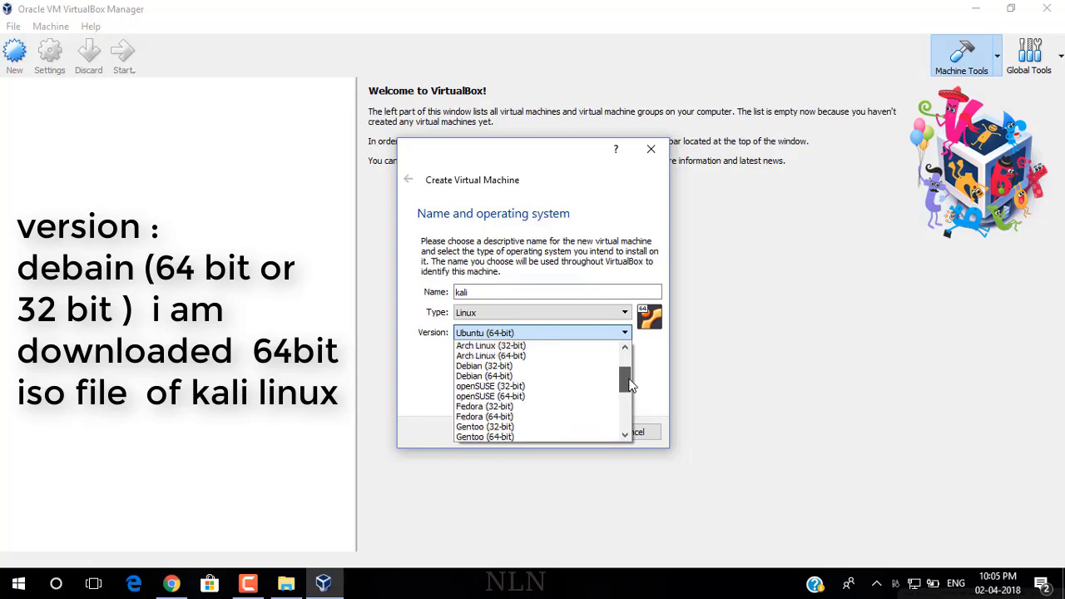
{"action": "left_click", "coordinate": [527, 380]}
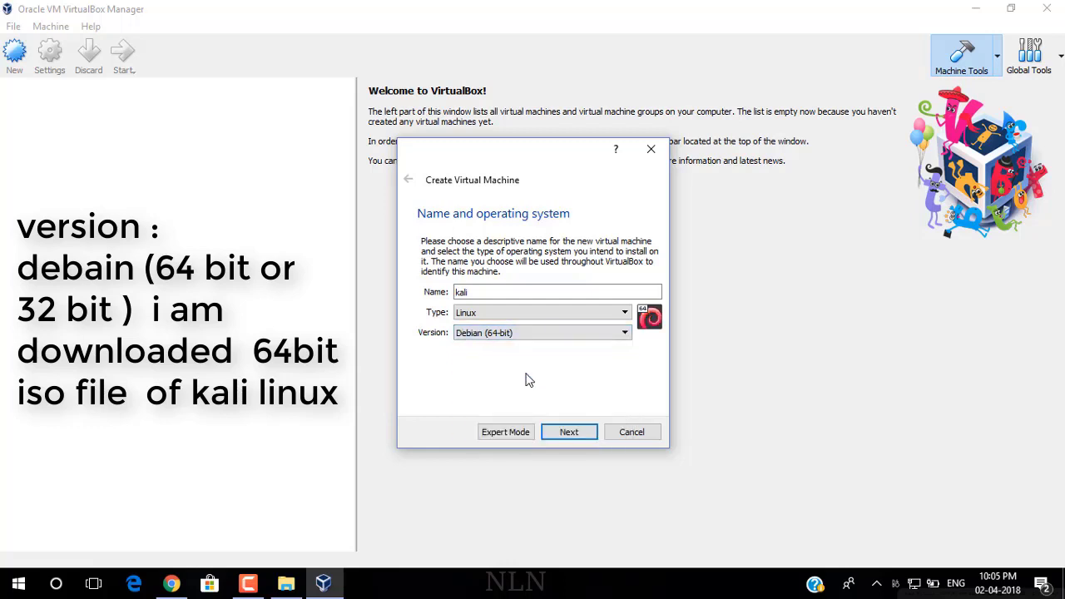
{"action": "left_click", "coordinate": [574, 433]}
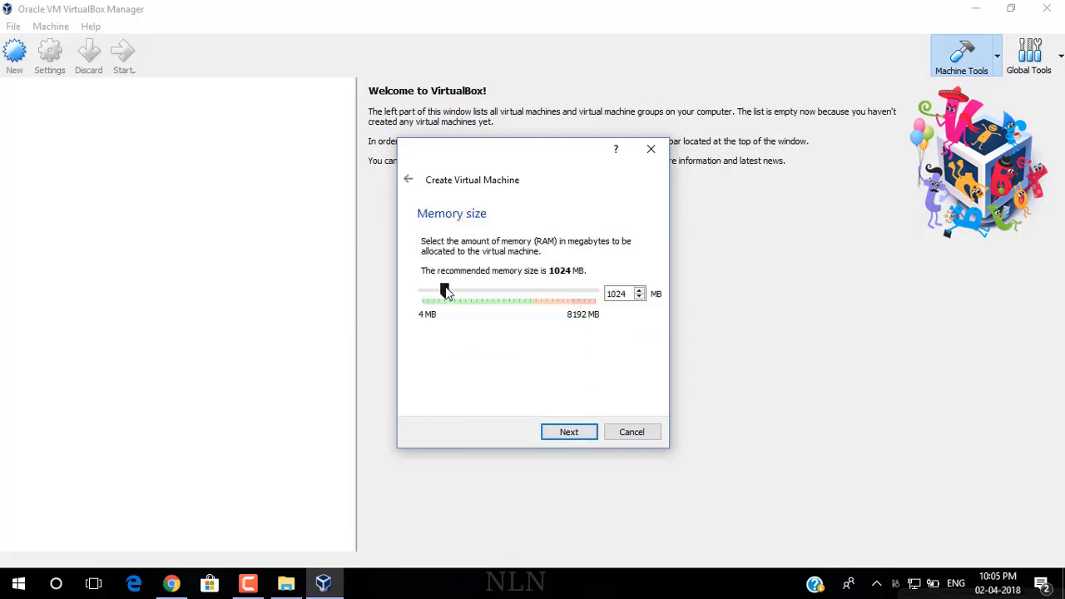
Step: Give kali 2048 MB memory and a new dynamically allocated 40.95 GB virtual hard disk
{"action": "left_click_drag", "start_coordinate": [445, 291], "coordinate": [467, 297]}
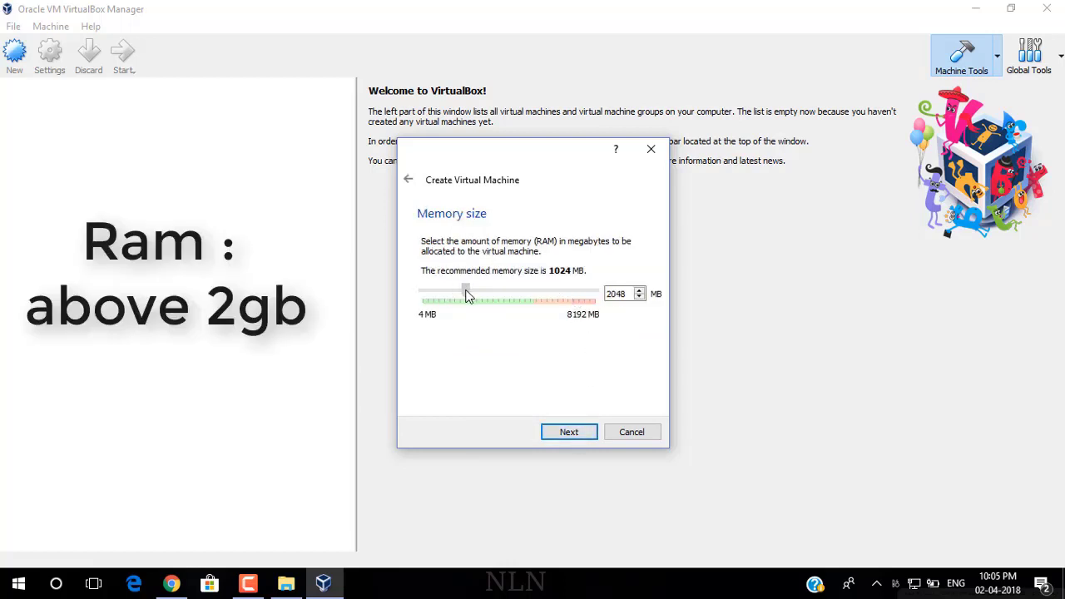
{"action": "left_click", "coordinate": [568, 431]}
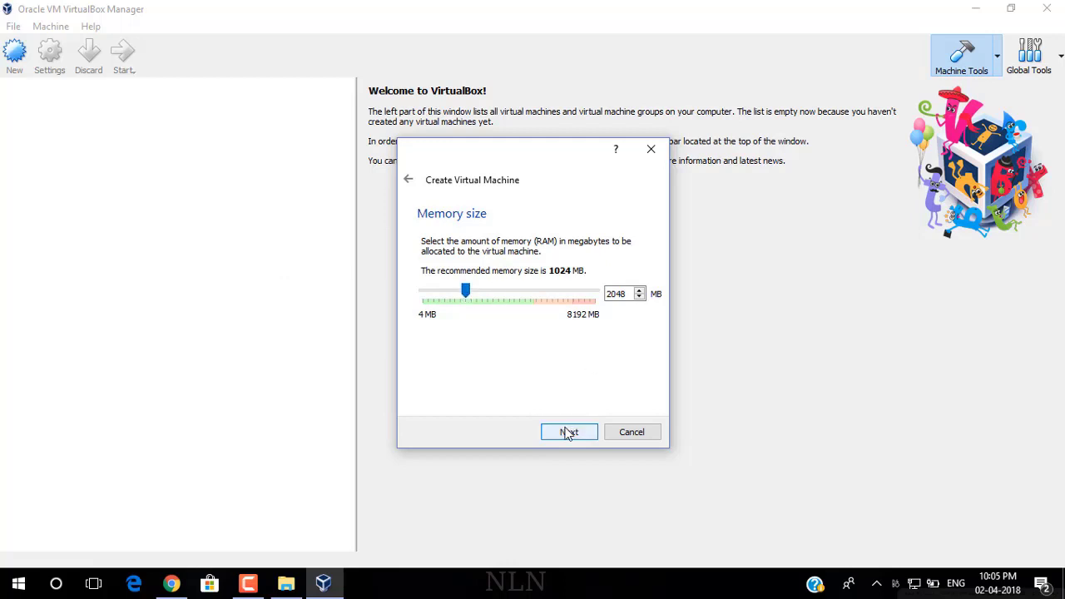
{"action": "left_click", "coordinate": [566, 434]}
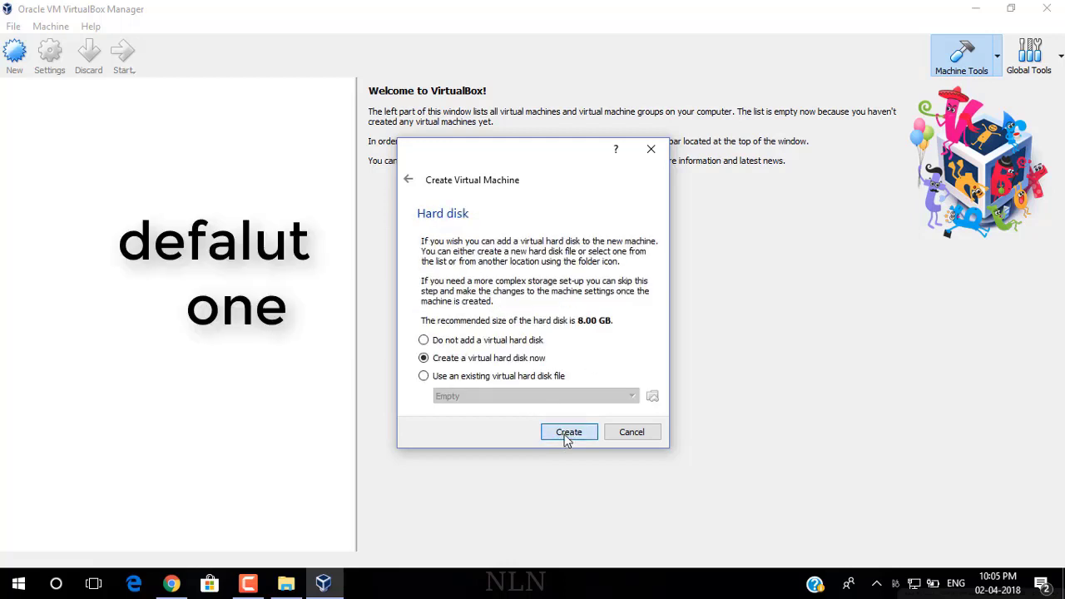
{"action": "left_click", "coordinate": [592, 454]}
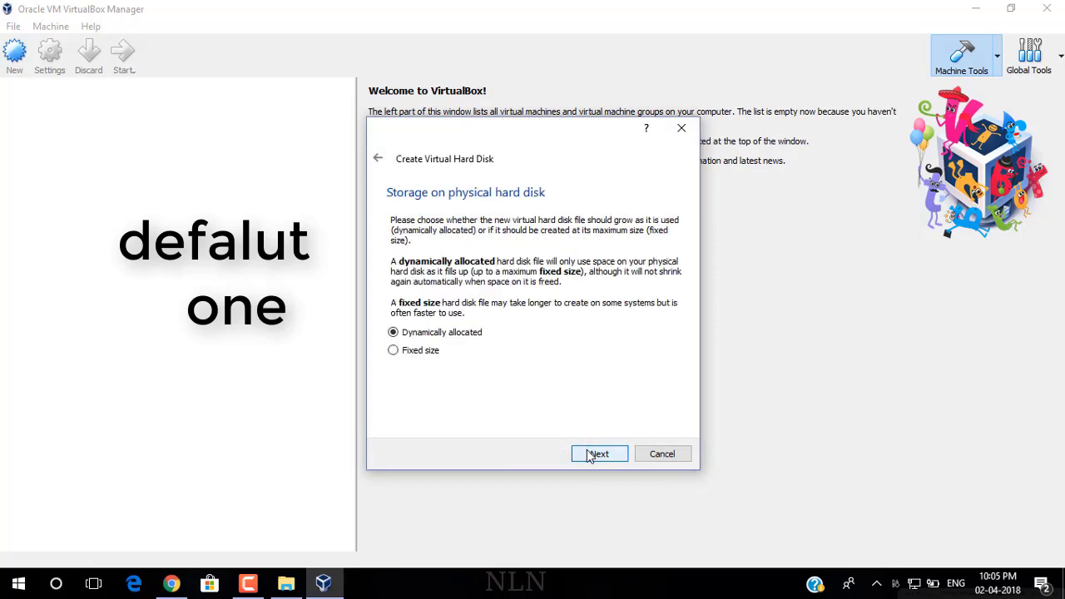
{"action": "left_click", "coordinate": [598, 457]}
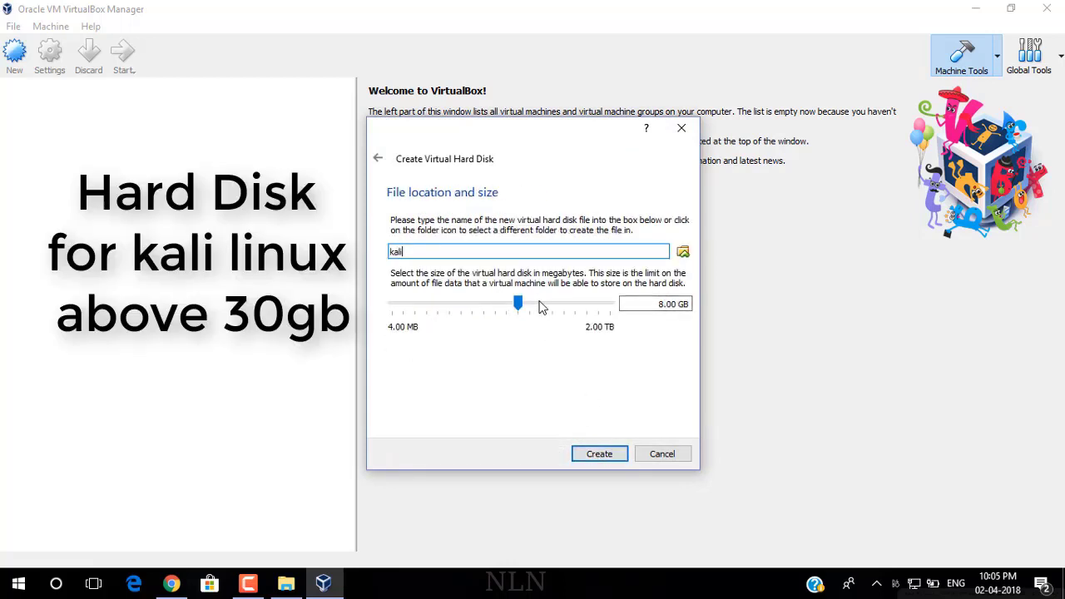
{"action": "left_click_drag", "start_coordinate": [518, 305], "coordinate": [547, 309]}
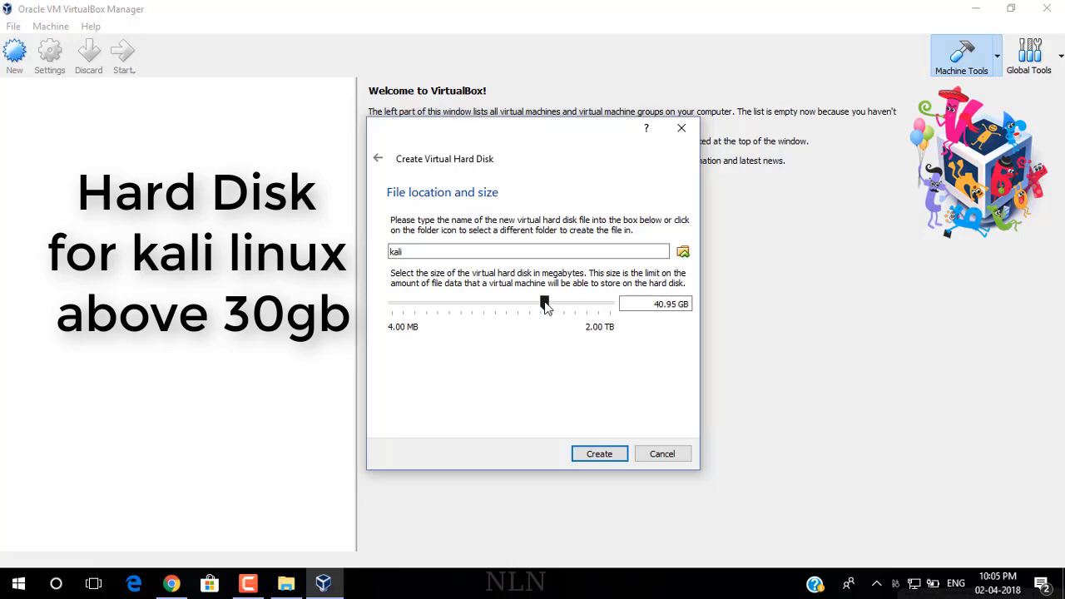
{"action": "left_click", "coordinate": [586, 452]}
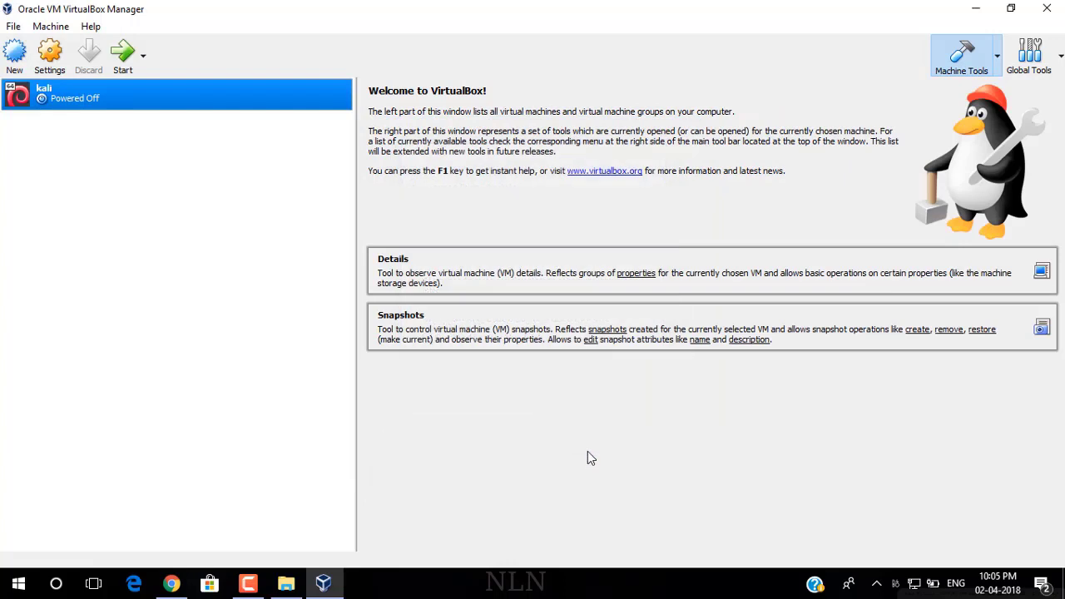
Step: In kali's Storage settings, choose a disc image file for the empty optical drive
{"action": "left_click", "coordinate": [46, 58]}
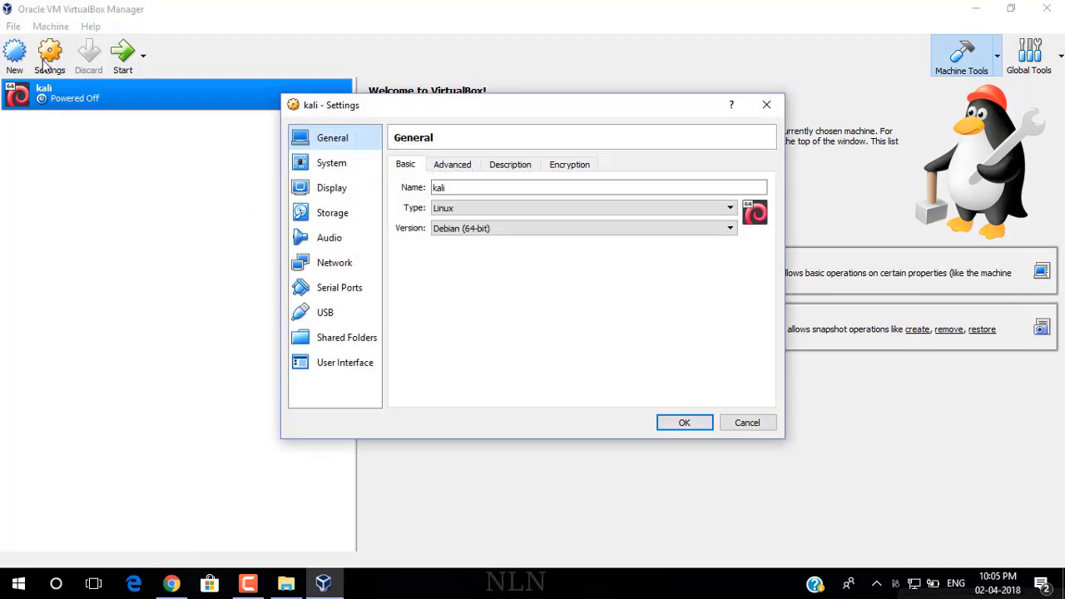
{"action": "left_click", "coordinate": [332, 214]}
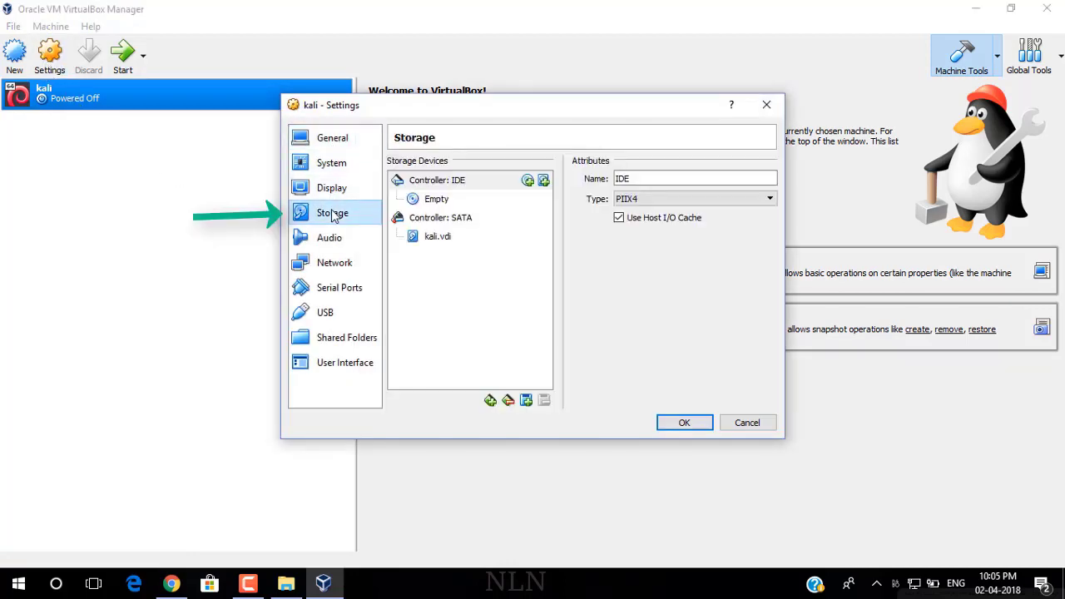
{"action": "left_click", "coordinate": [436, 201]}
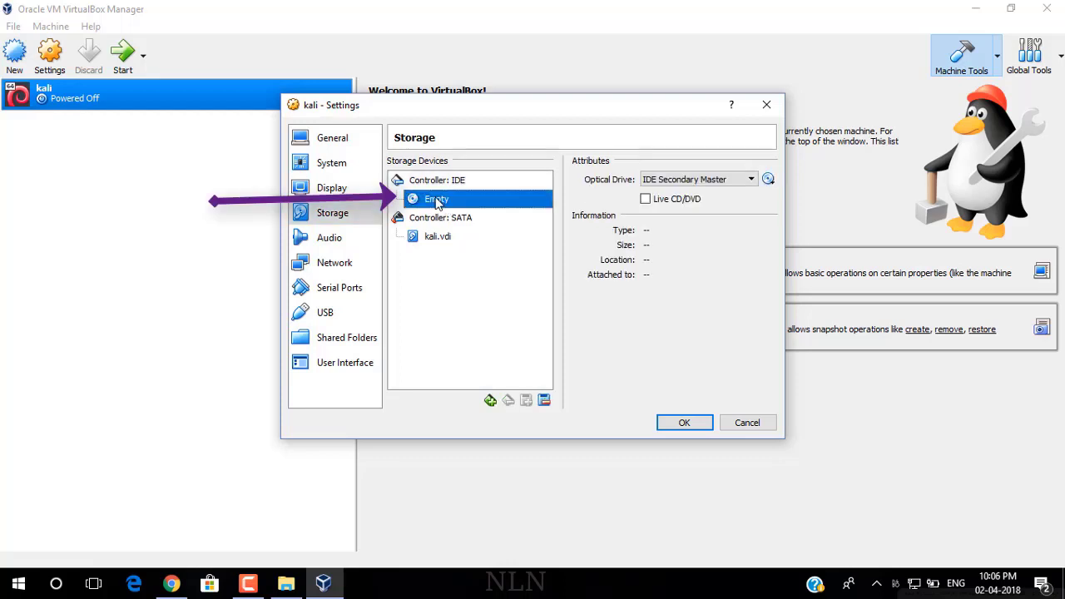
{"action": "left_click", "coordinate": [769, 180]}
{"action": "left_click", "coordinate": [786, 199]}
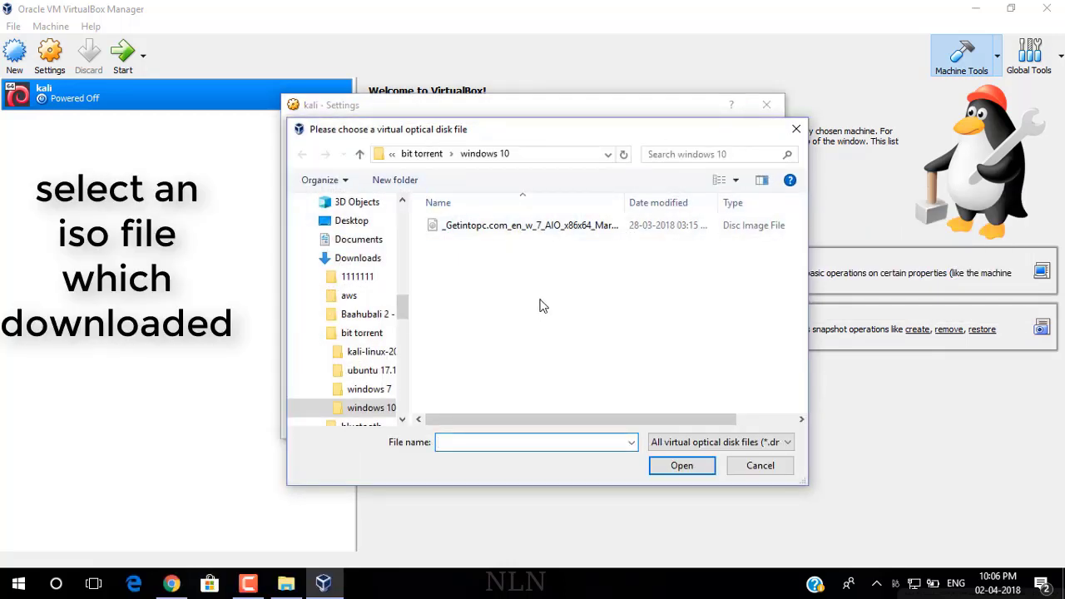
Step: Attach kali-linux-2018.1-amd64.iso from the kali-linux-2018.1-amd64 folder and save the settings
{"action": "left_click", "coordinate": [359, 153]}
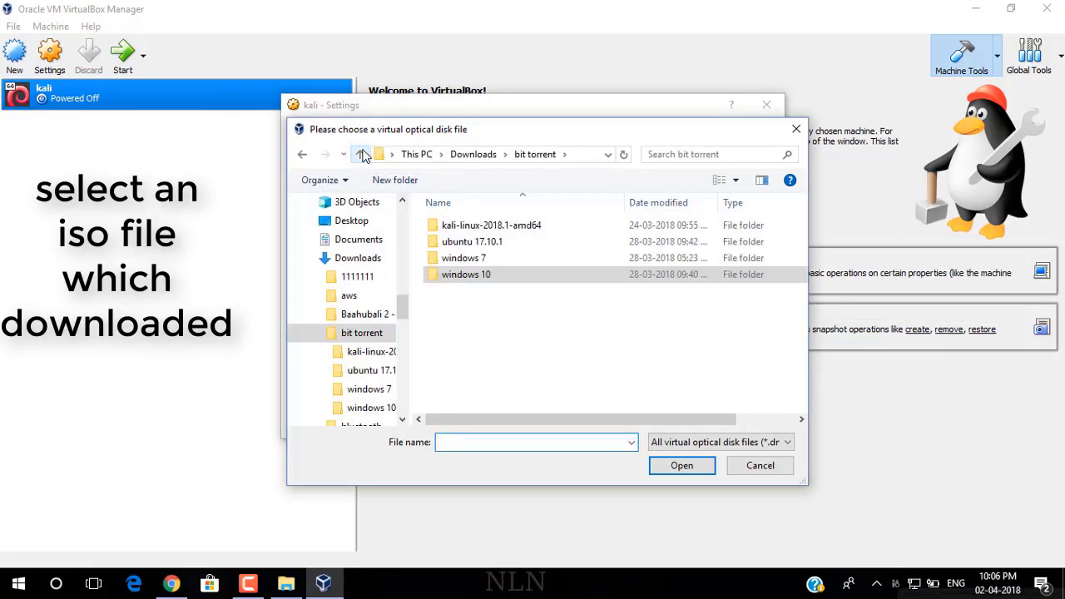
{"action": "left_click", "coordinate": [489, 232]}
{"action": "double_click", "coordinate": [491, 233]}
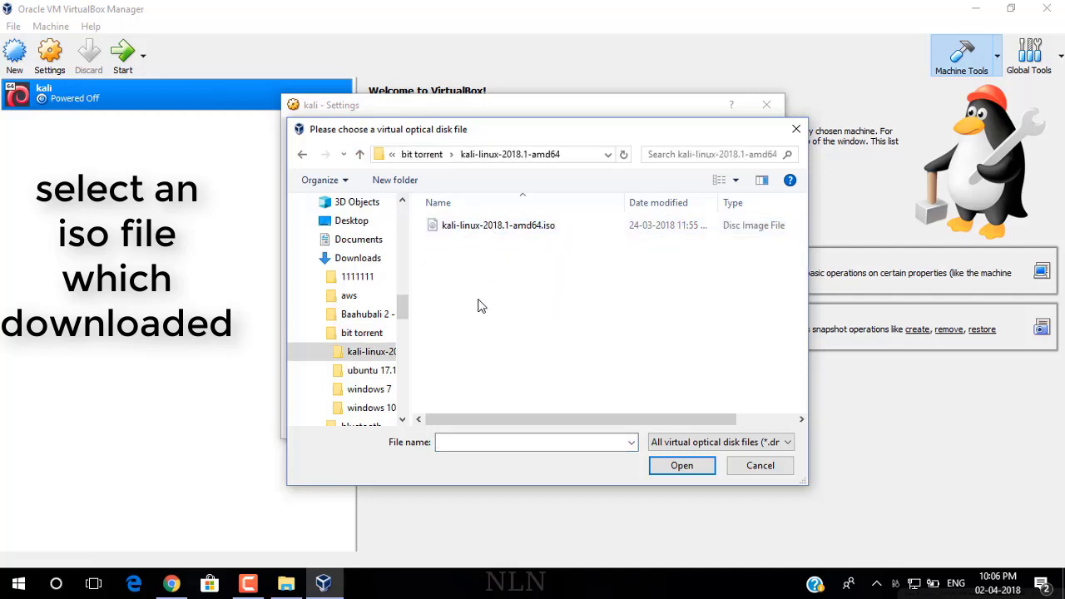
{"action": "left_click", "coordinate": [505, 228]}
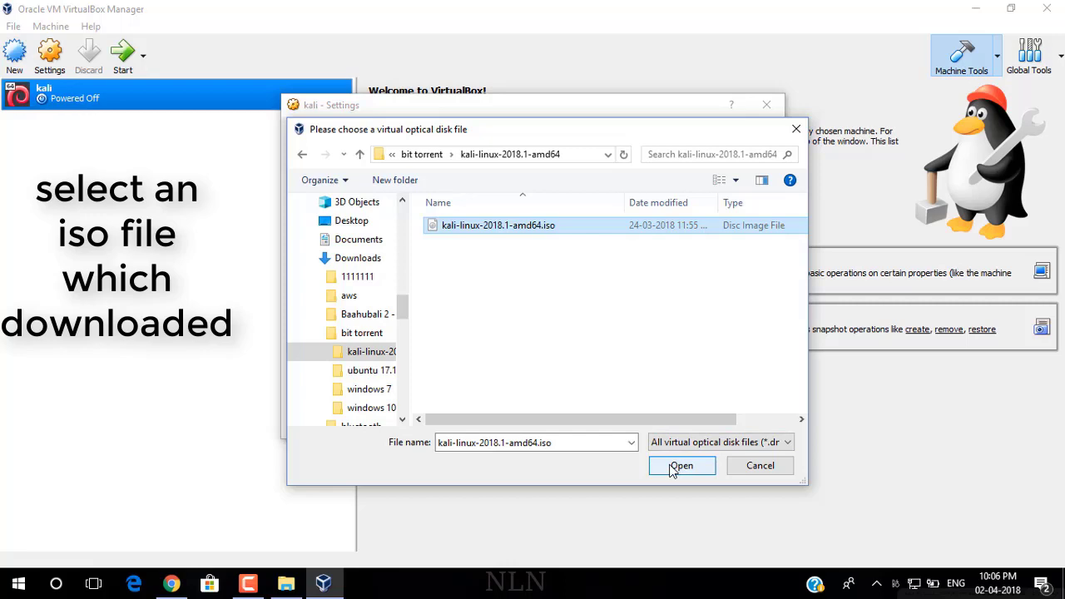
{"action": "left_click", "coordinate": [674, 468]}
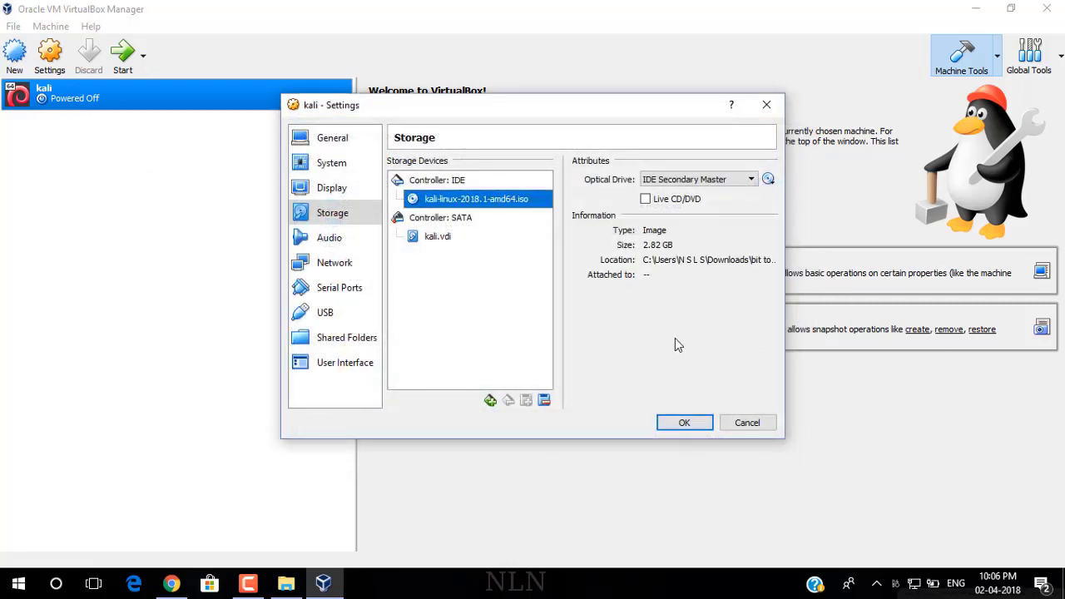
{"action": "left_click", "coordinate": [684, 423]}
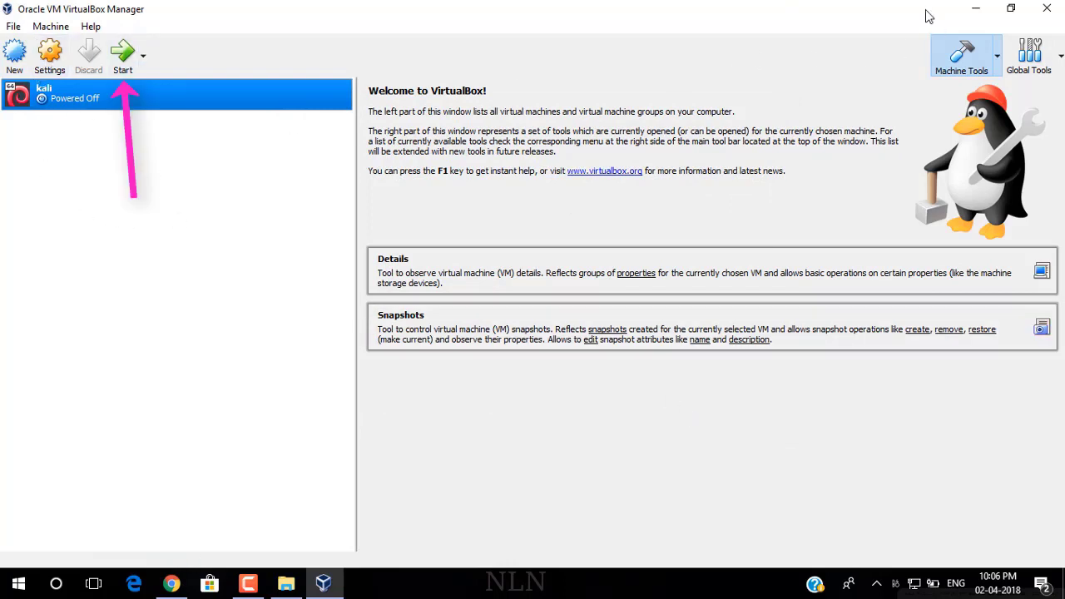
Step: Start the kali machine and dismiss the keyboard auto-capture notice
{"action": "left_click", "coordinate": [121, 67]}
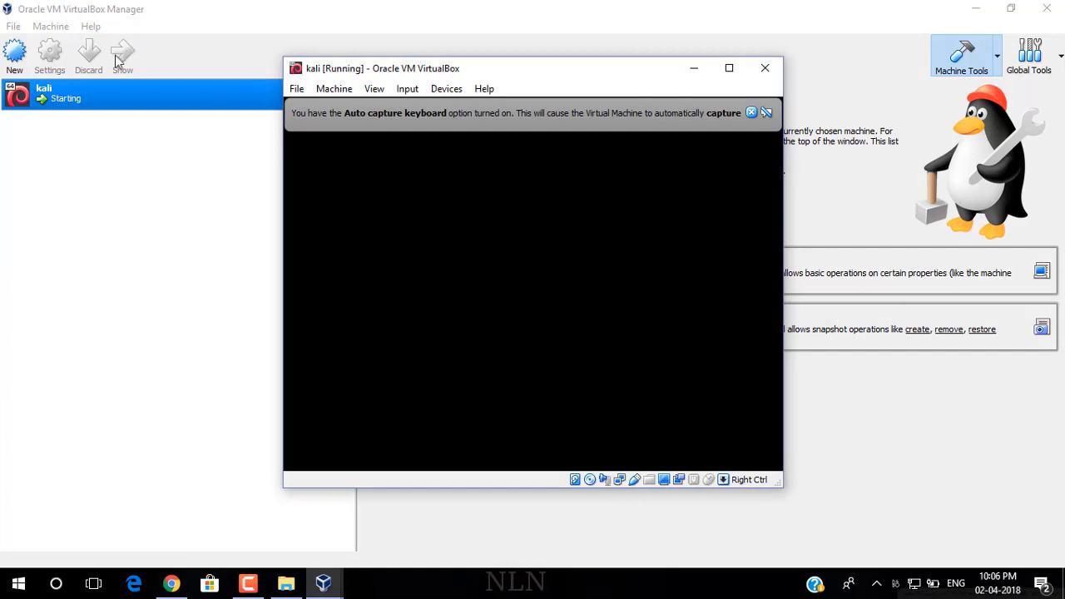
{"action": "left_click", "coordinate": [751, 114]}
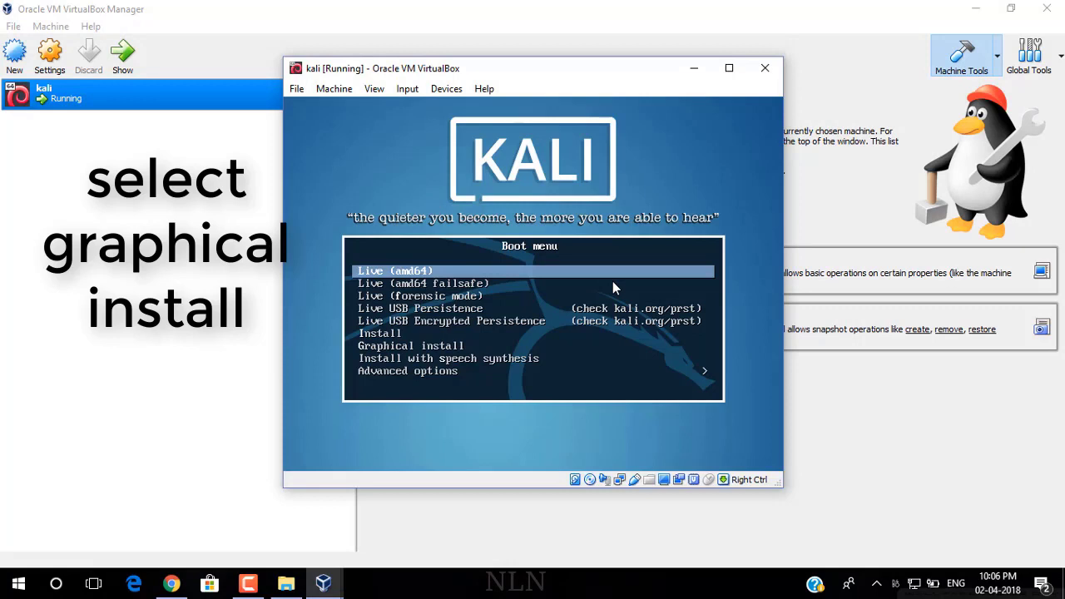
Step: Start the Graphical install option from the Kali boot menu
{"action": "key", "text": "Down"}
{"action": "key", "text": "Down"}
{"action": "key", "text": "Down"}
{"action": "key", "text": "Down"}
{"action": "key", "text": "Down"}
{"action": "key", "text": "Down"}
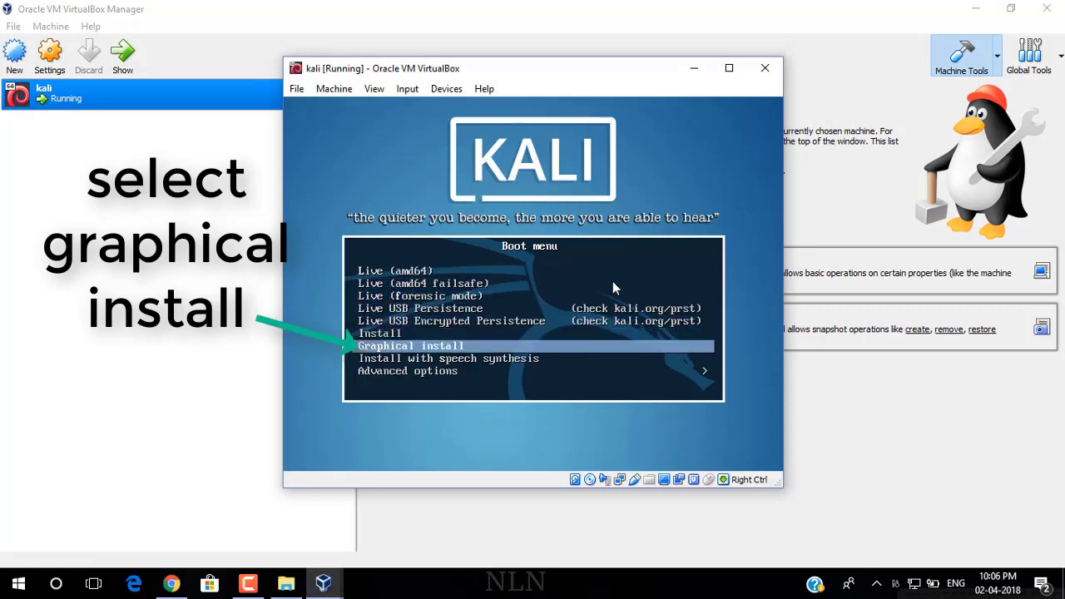
{"action": "key", "text": "Return"}
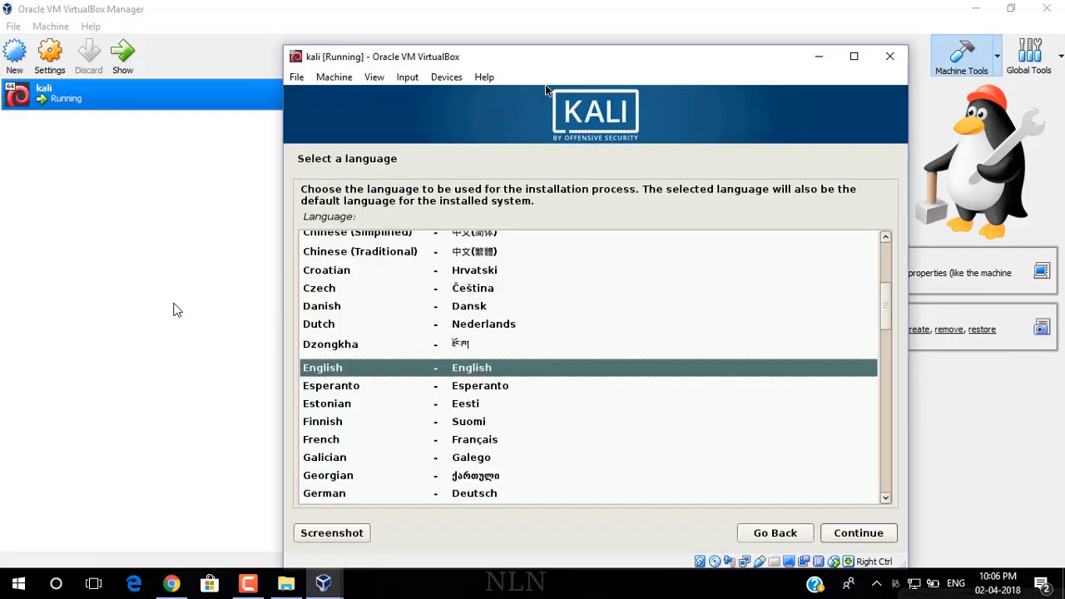
Step: Keep English as the language, choose India as the location, and accept the default keyboard
{"action": "left_click", "coordinate": [859, 533]}
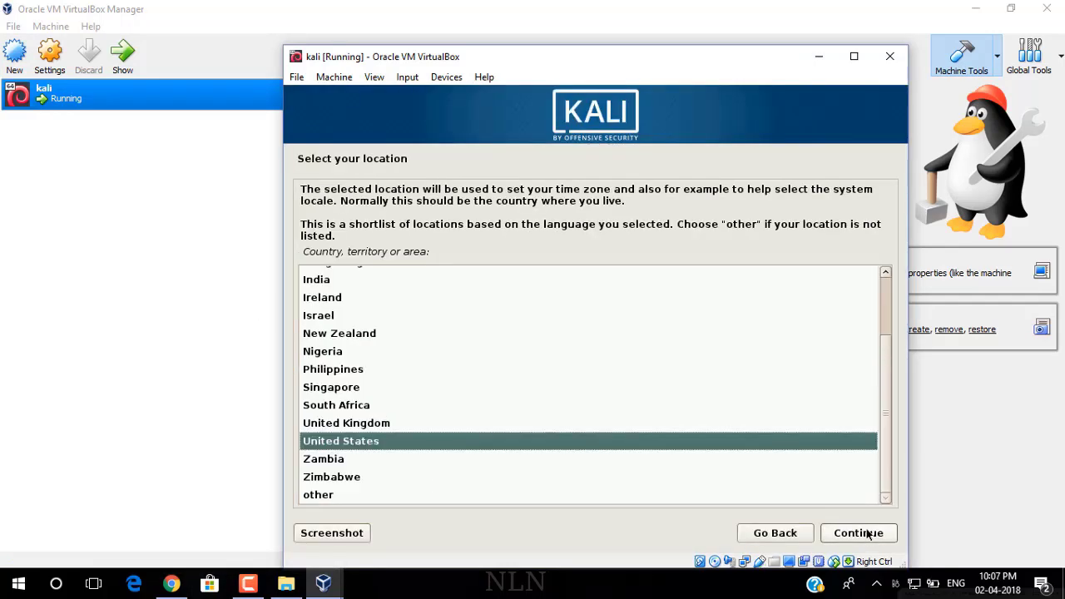
{"action": "key", "text": "Up"}
{"action": "key", "text": "Up"}
{"action": "key", "text": "Up"}
{"action": "key", "text": "Up"}
{"action": "key", "text": "Up"}
{"action": "key", "text": "Up"}
{"action": "key", "text": "Up"}
{"action": "key", "text": "Up"}
{"action": "key", "text": "Up"}
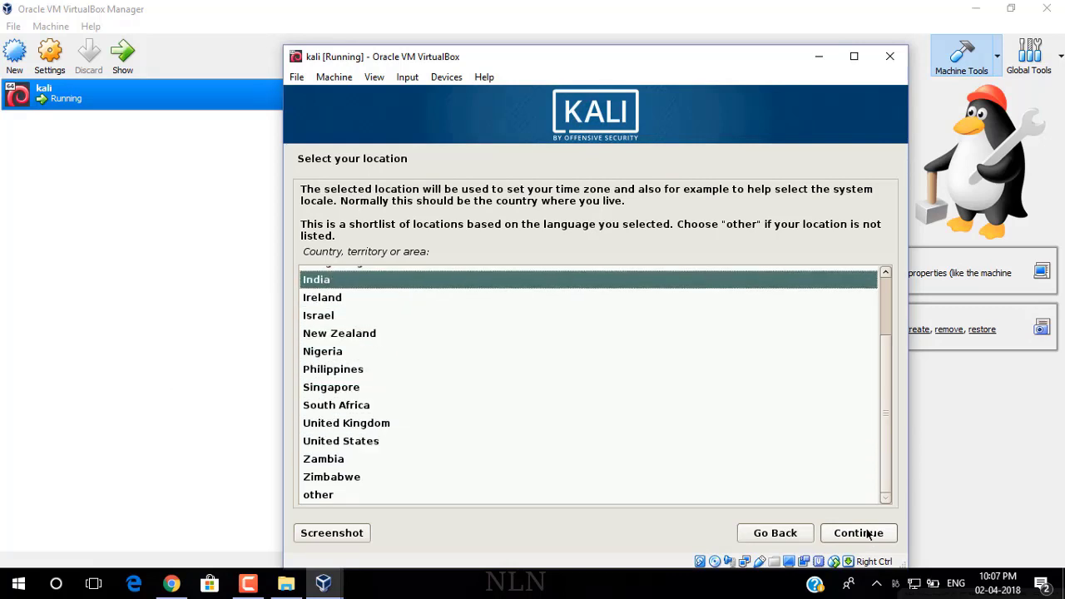
{"action": "left_click", "coordinate": [862, 533]}
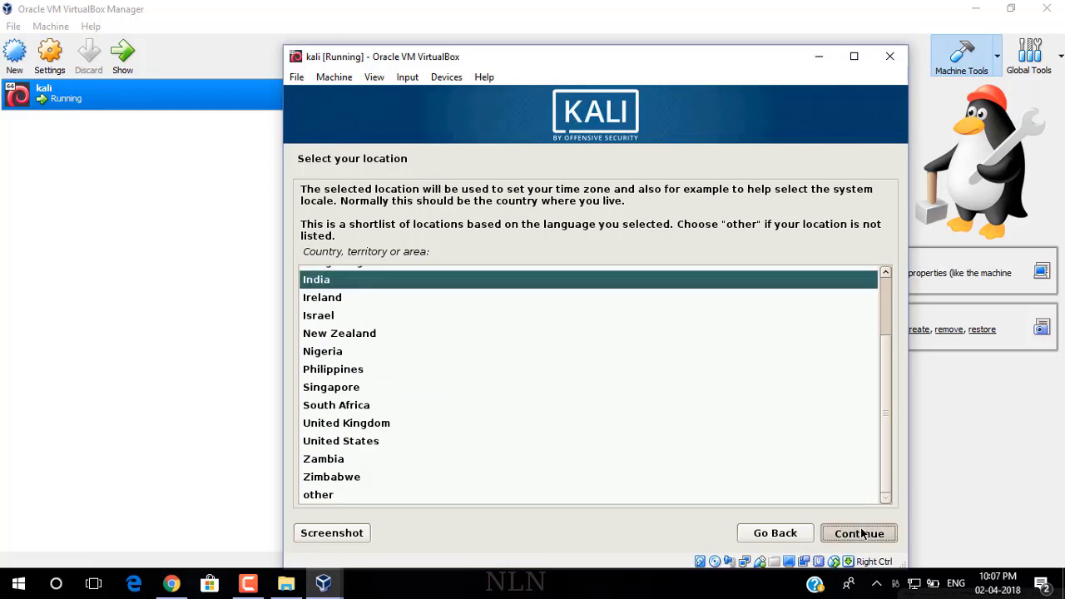
{"action": "left_click", "coordinate": [862, 533]}
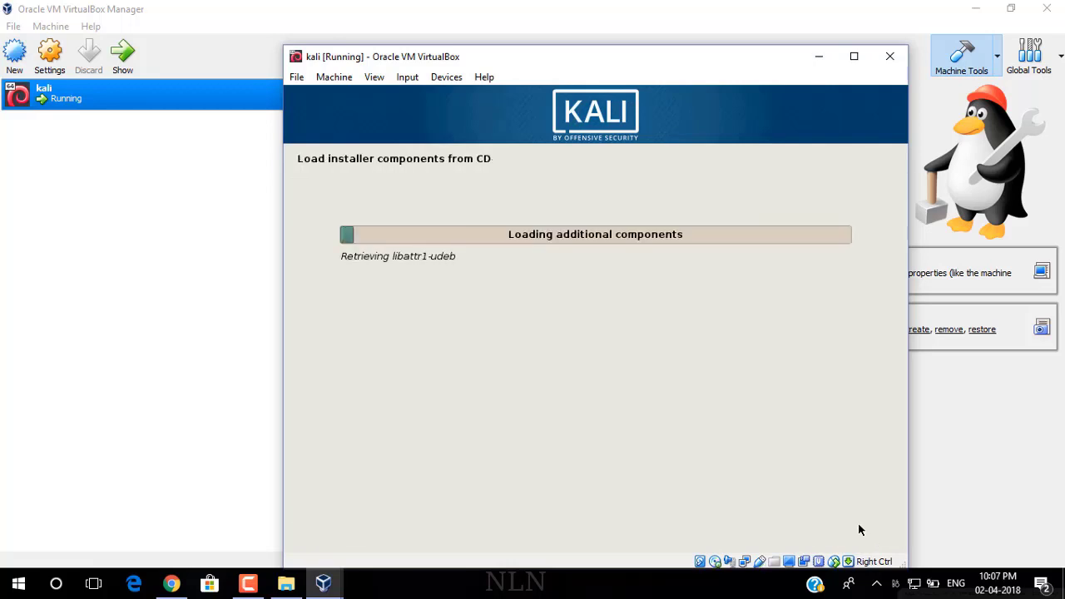
Step: Keep 'kali' as the hostname and leave the domain name blank
{"action": "left_click_drag", "start_coordinate": [622, 57], "coordinate": [625, 36]}
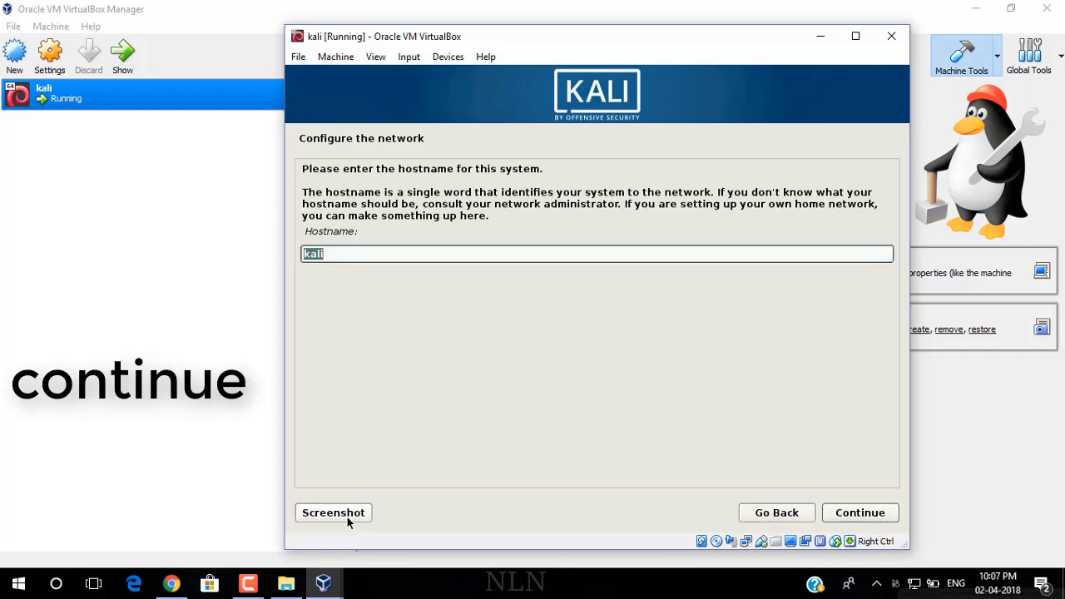
{"action": "left_click", "coordinate": [467, 254]}
{"action": "left_click", "coordinate": [860, 516]}
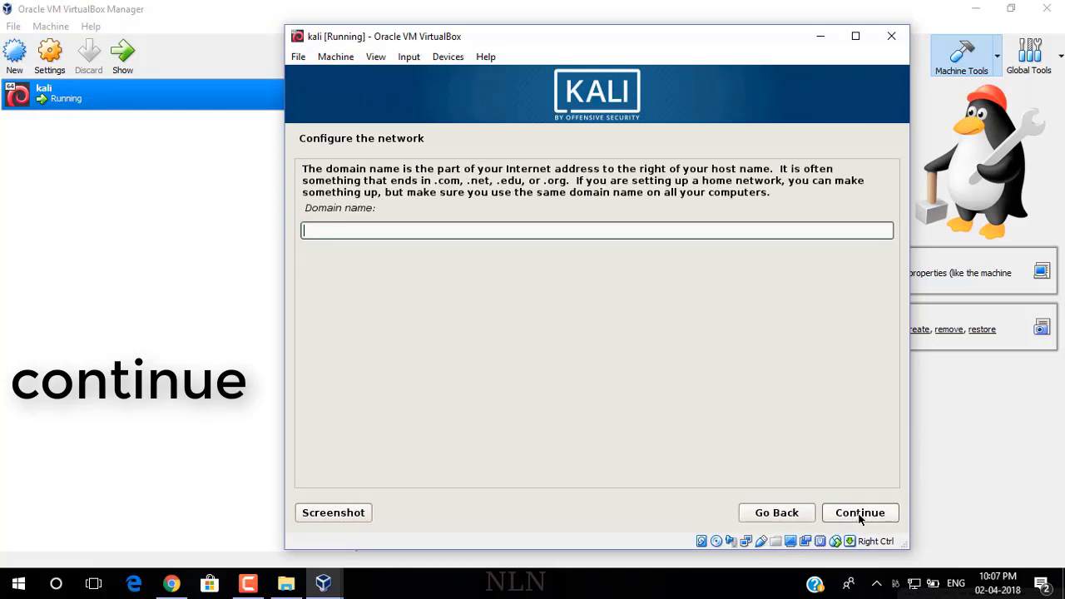
{"action": "left_click", "coordinate": [861, 514]}
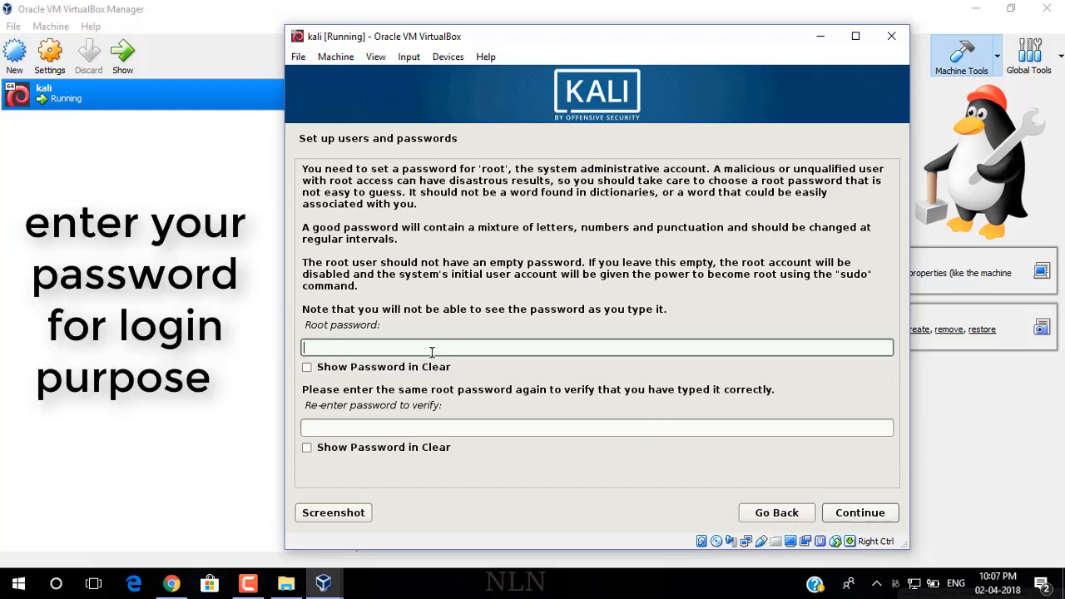
Step: Enter the root password and its confirmation, fixing mistyped characters, then continue
{"action": "type", "text": "t"}
{"action": "key", "text": "BackSpace"}
{"action": "key", "text": "BackSpace"}
{"action": "key", "text": "BackSpace"}
{"action": "type", "text": "••"}
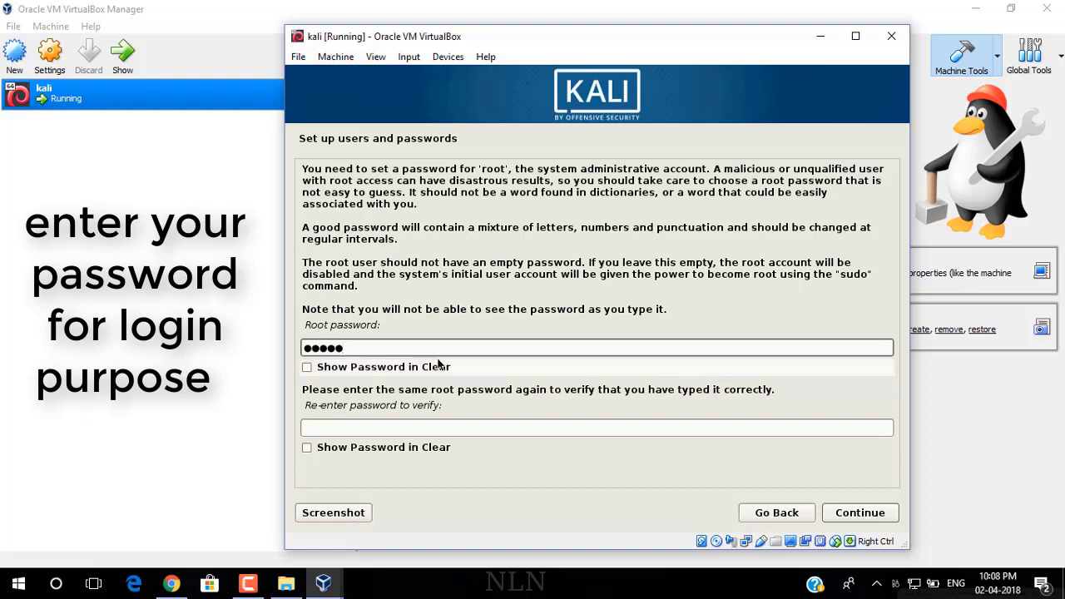
{"action": "left_click", "coordinate": [417, 426]}
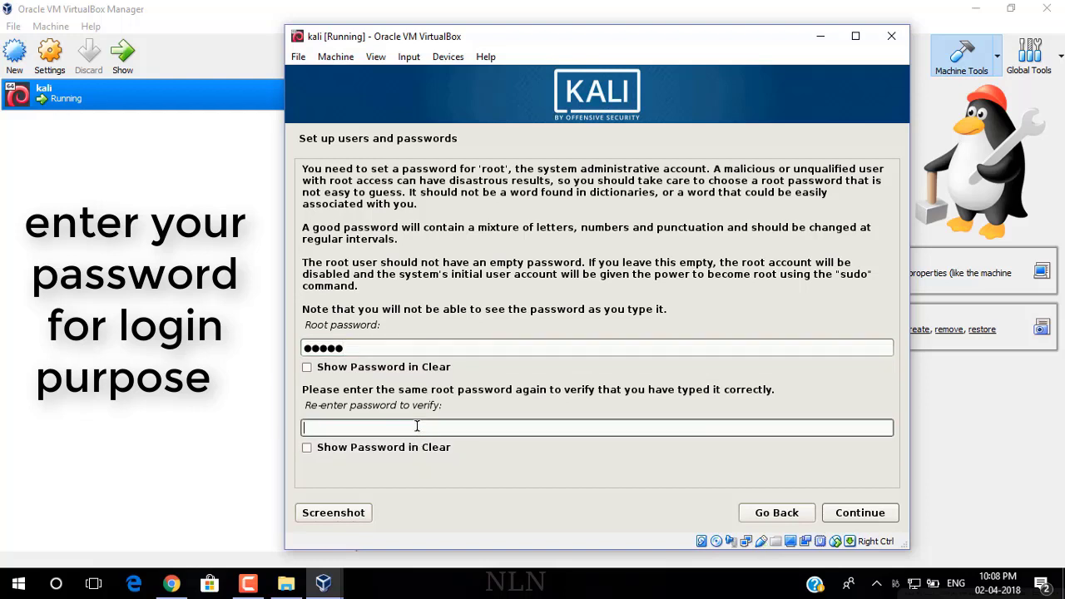
{"action": "type", "text": "•"}
{"action": "key", "text": "BackSpace"}
{"action": "key", "text": "BackSpace"}
{"action": "key", "text": "BackSpace"}
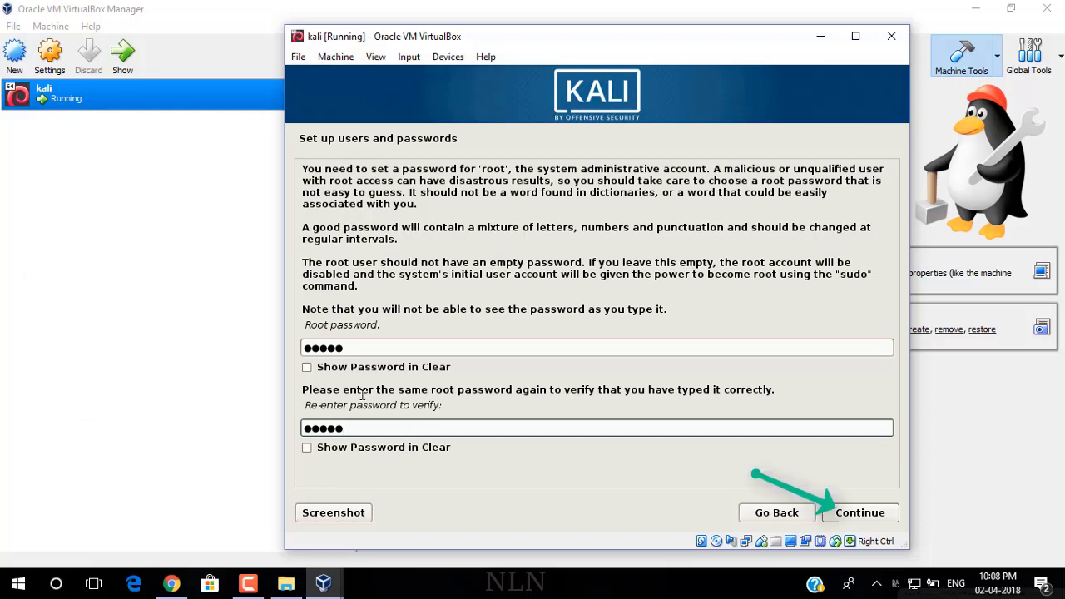
{"action": "left_click", "coordinate": [853, 517]}
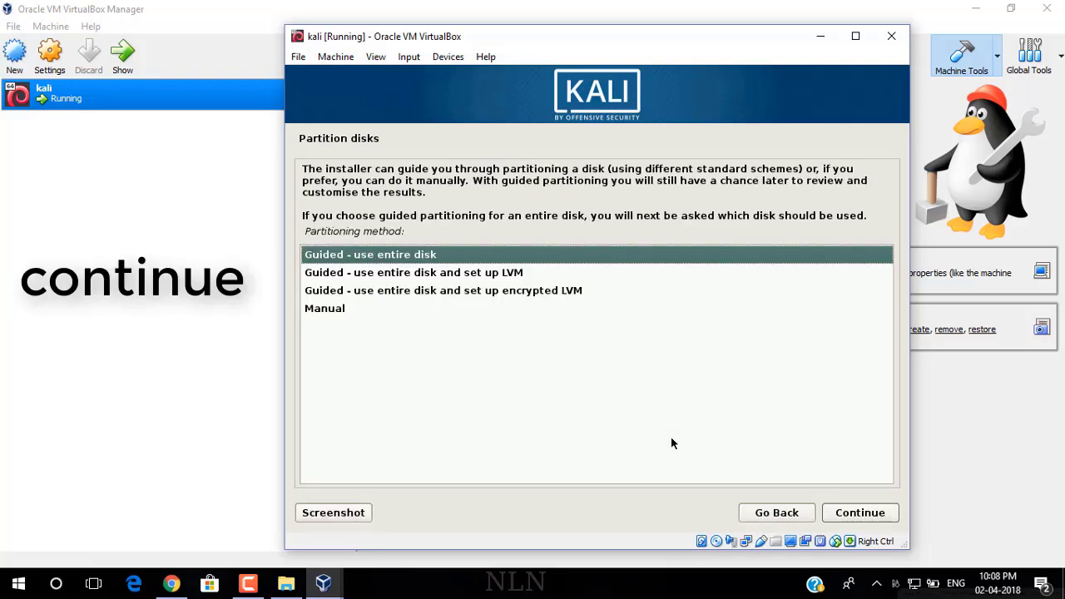
Step: Partition the entire 44 GB disk with all files in one partition and write the changes
{"action": "left_click", "coordinate": [861, 514]}
{"action": "left_click", "coordinate": [861, 514]}
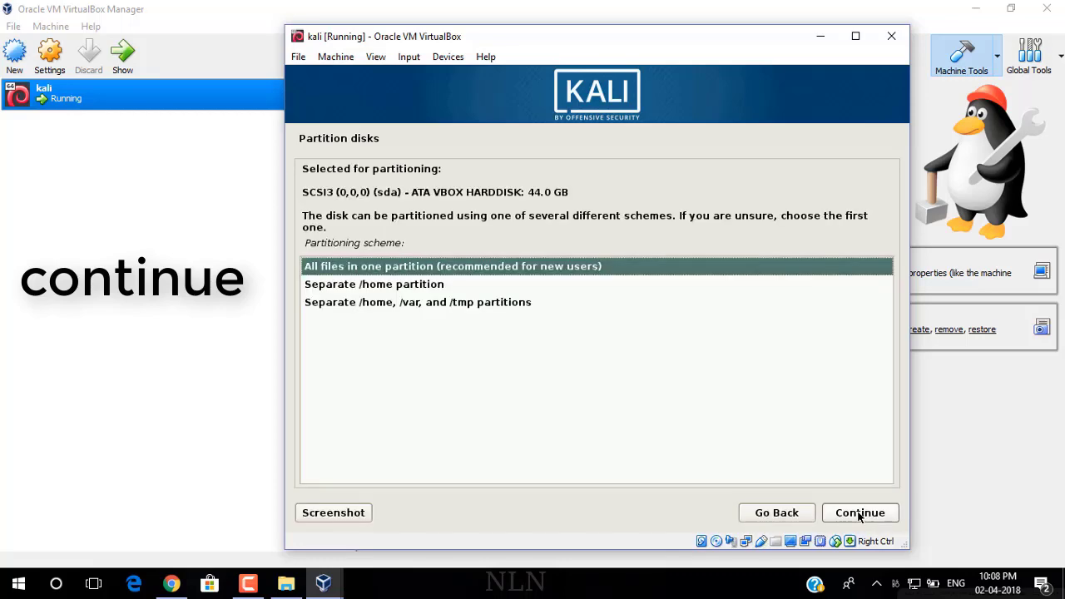
{"action": "left_click", "coordinate": [860, 514]}
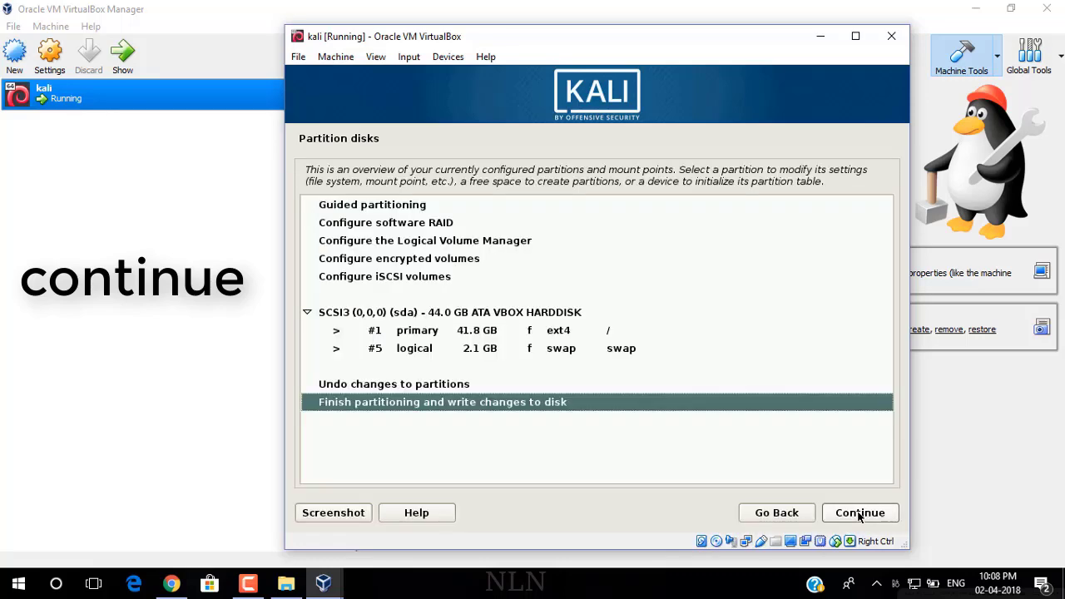
{"action": "left_click", "coordinate": [861, 514]}
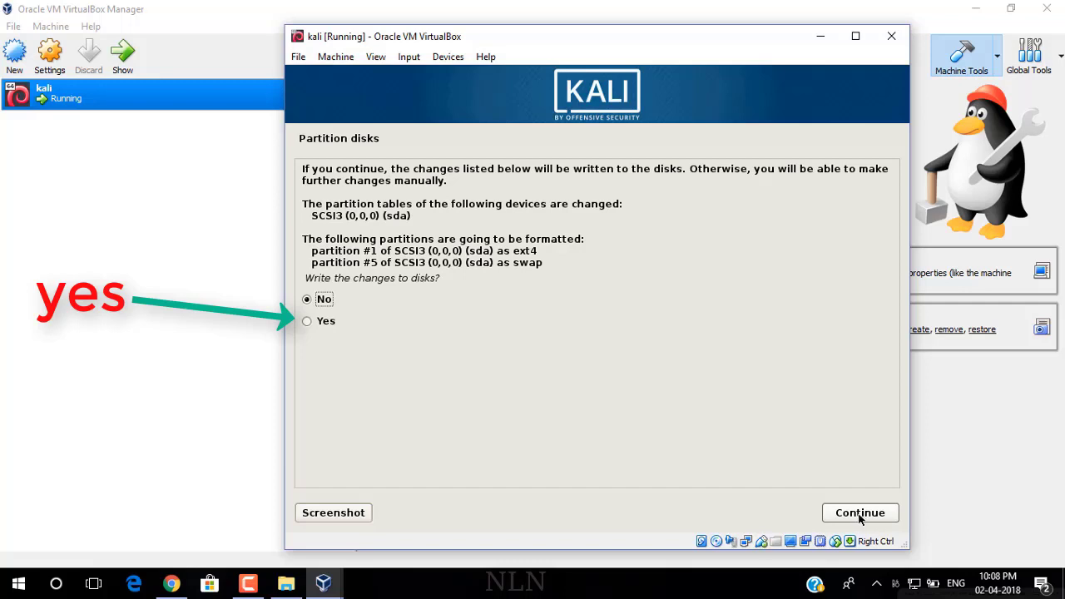
{"action": "left_click", "coordinate": [345, 324]}
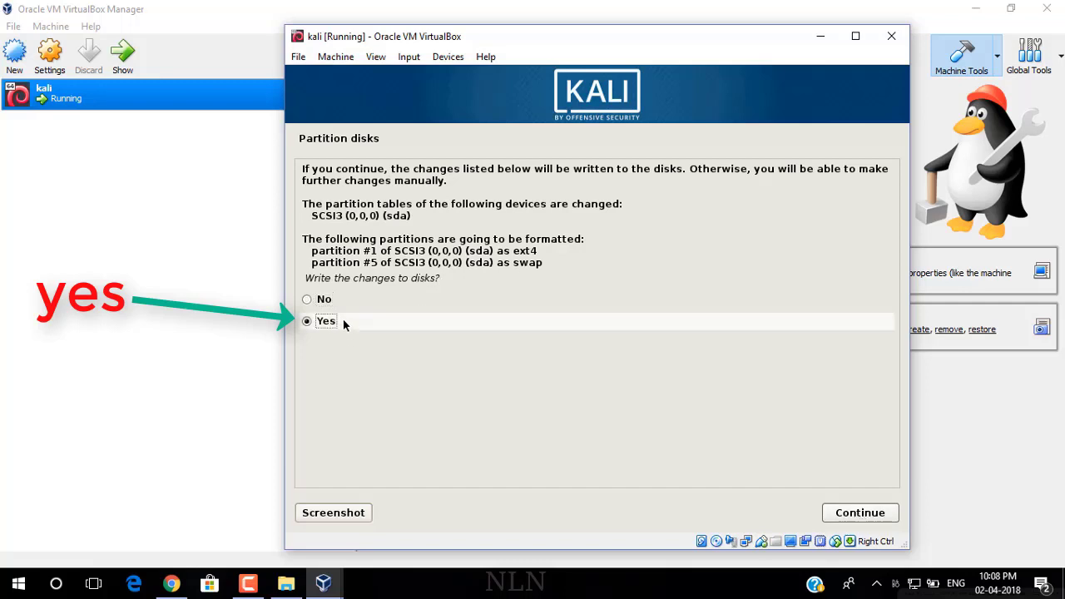
{"action": "left_click", "coordinate": [849, 512]}
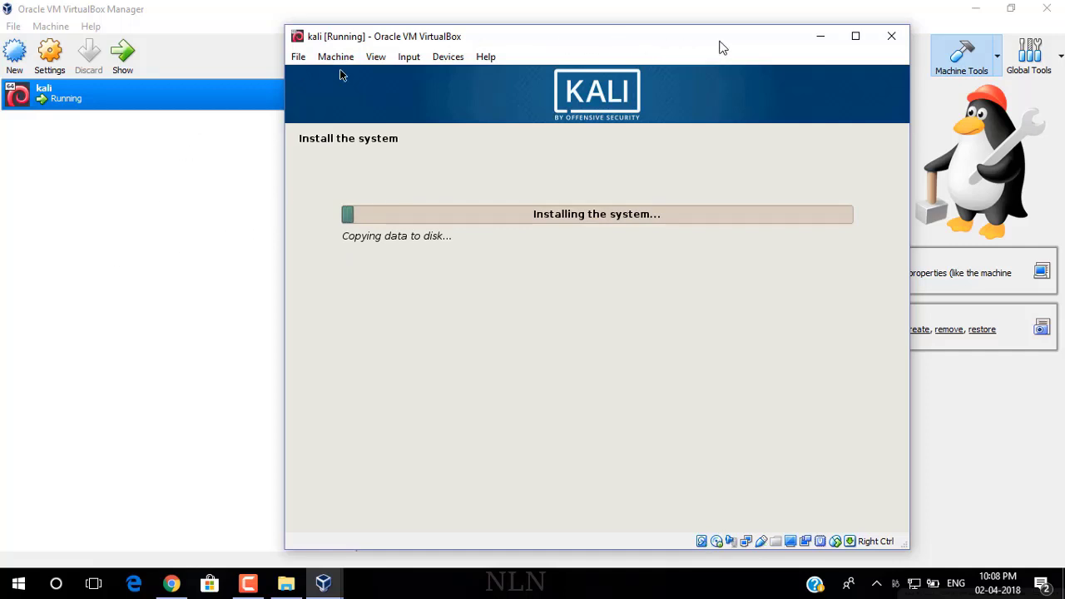
Step: Move the VM window slightly higher while the system files copy to disk
{"action": "left_click_drag", "start_coordinate": [721, 45], "coordinate": [723, 33]}
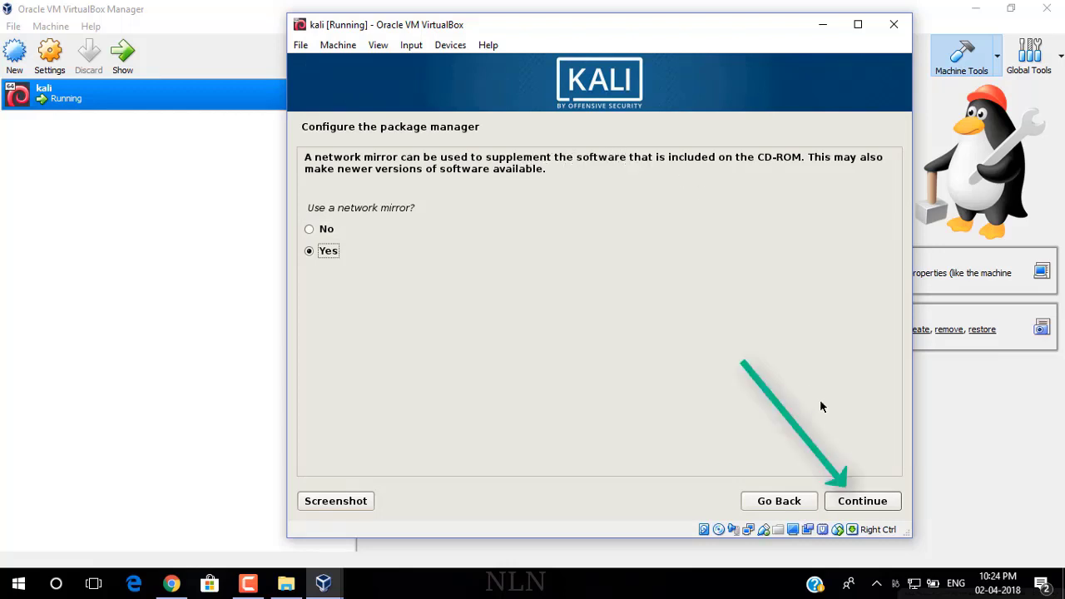
Step: Accept the network mirror and leave the HTTP proxy setting blank
{"action": "left_click", "coordinate": [865, 503]}
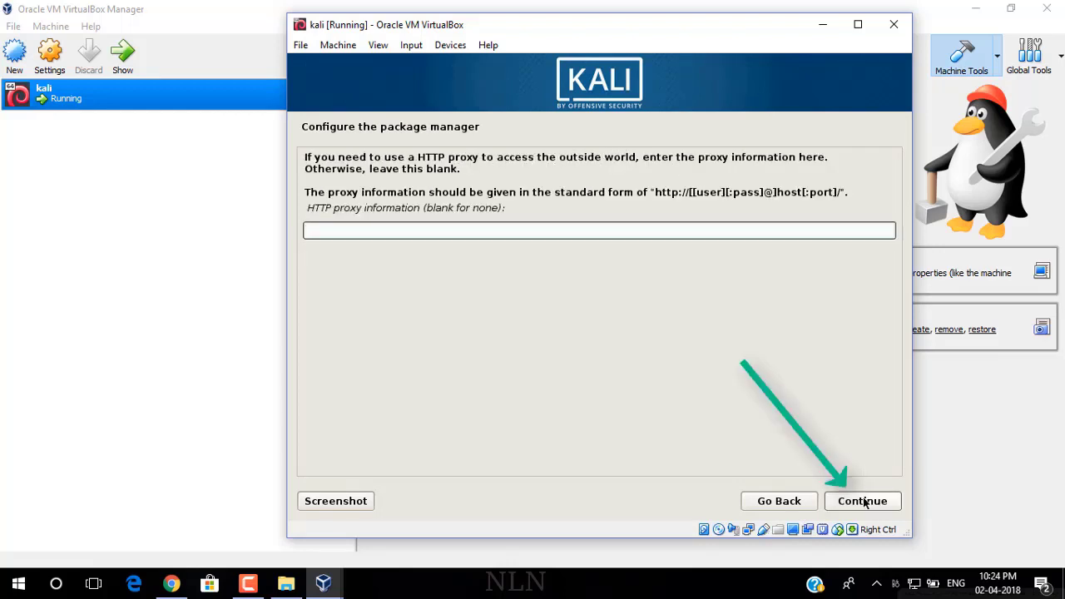
{"action": "left_click", "coordinate": [865, 502]}
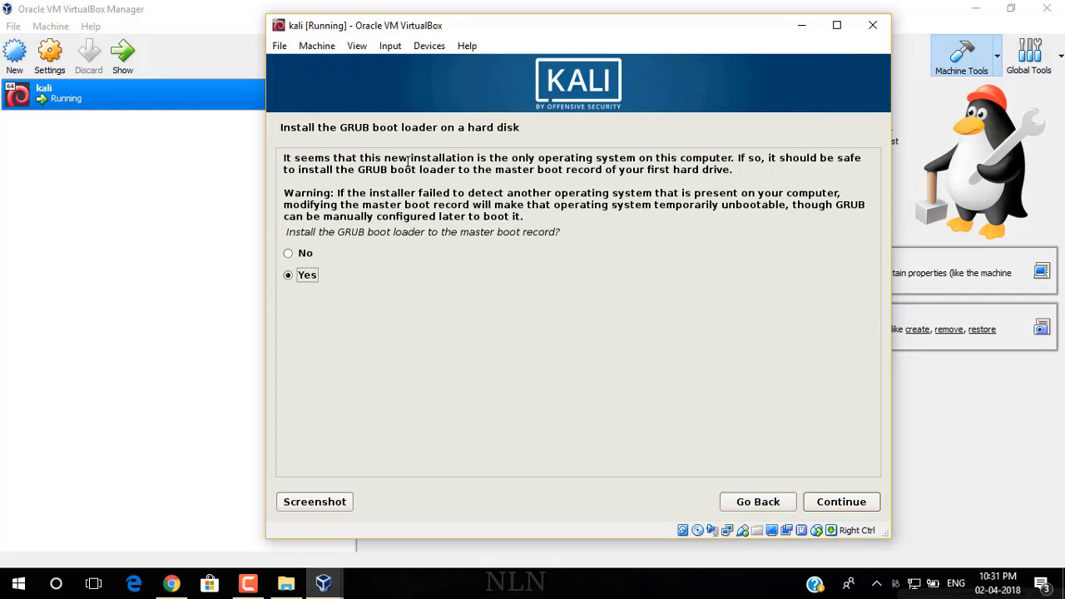
Step: Install the GRUB boot loader to the master boot record on /dev/sda
{"action": "left_click", "coordinate": [841, 502]}
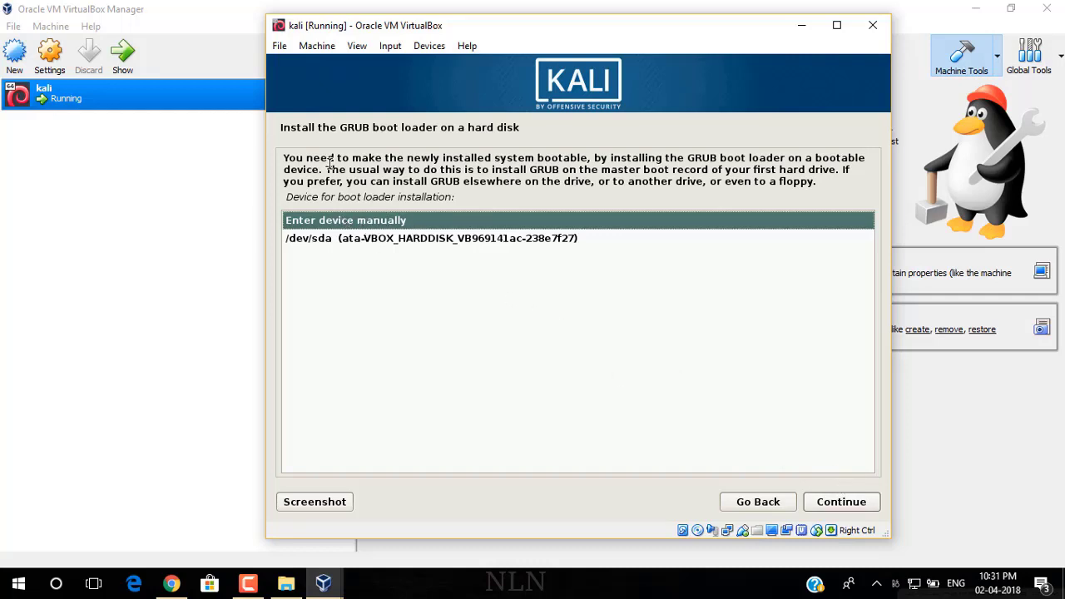
{"action": "left_click_drag", "start_coordinate": [288, 158], "coordinate": [812, 199]}
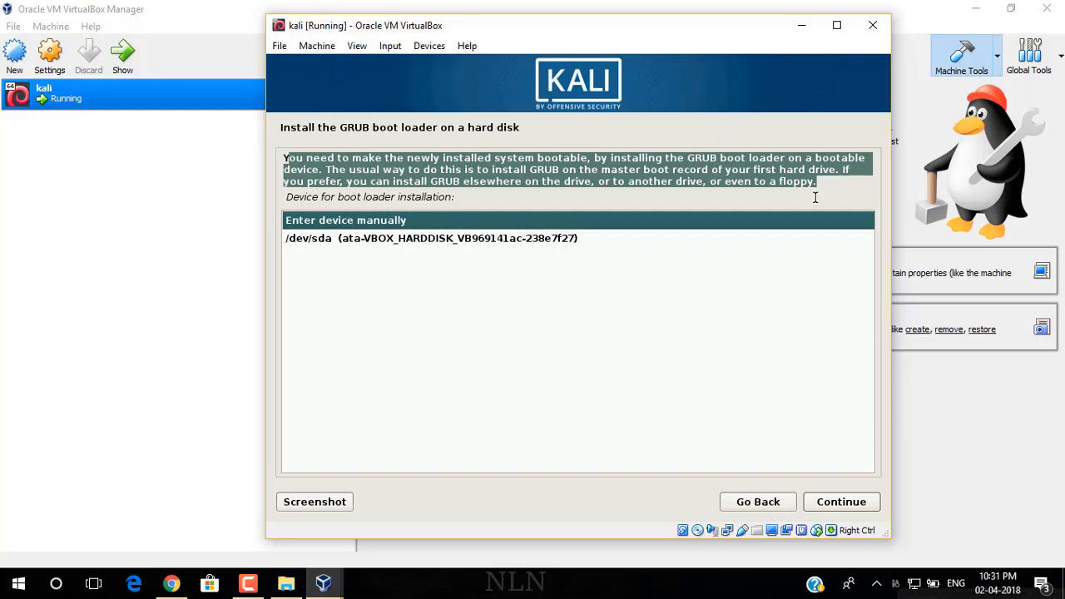
{"action": "left_click", "coordinate": [556, 183]}
{"action": "left_click", "coordinate": [513, 239]}
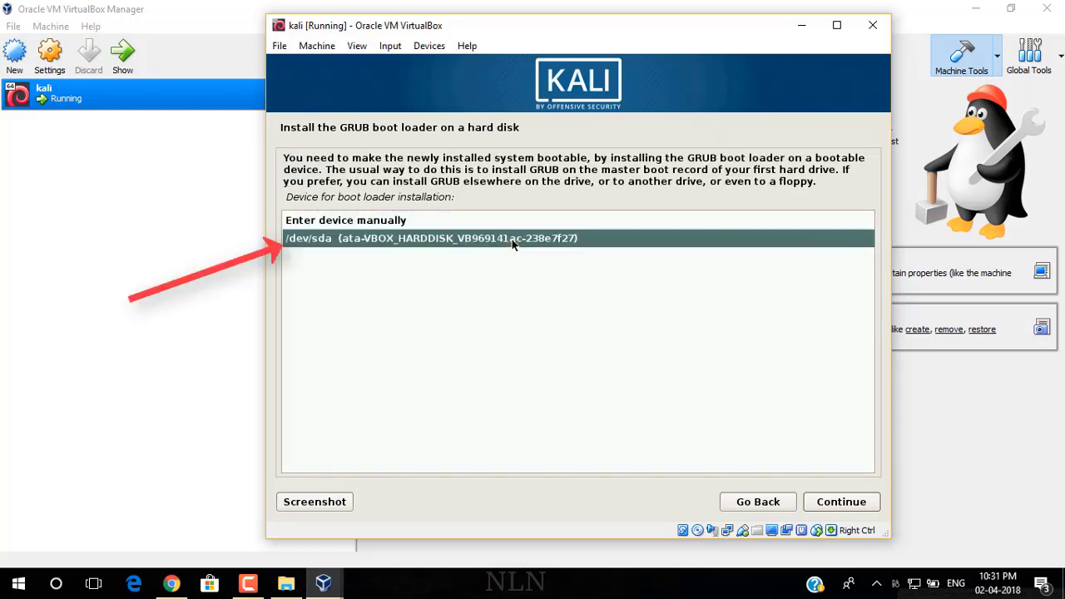
{"action": "left_click", "coordinate": [841, 499]}
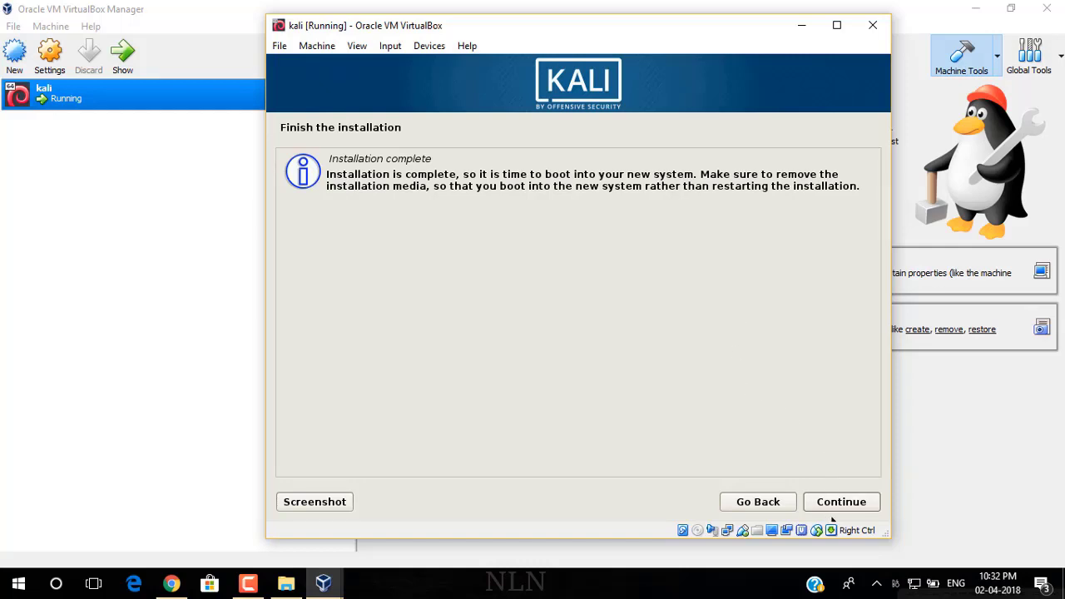
Step: Acknowledge the Installation complete message so Kali finishes and reboots
{"action": "left_click_drag", "start_coordinate": [328, 173], "coordinate": [751, 208]}
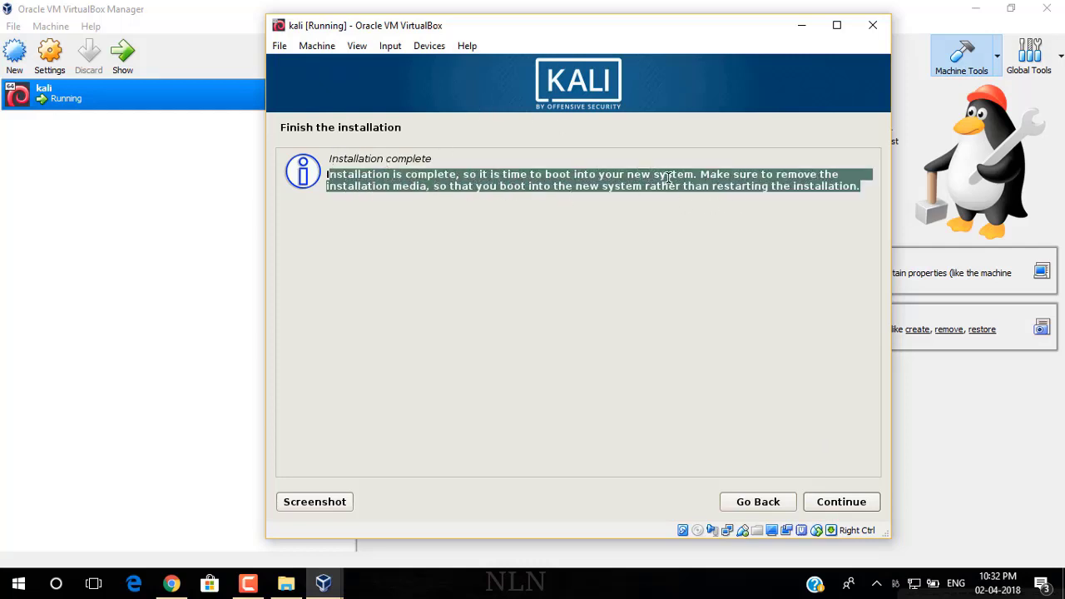
{"action": "double_click", "coordinate": [801, 185]}
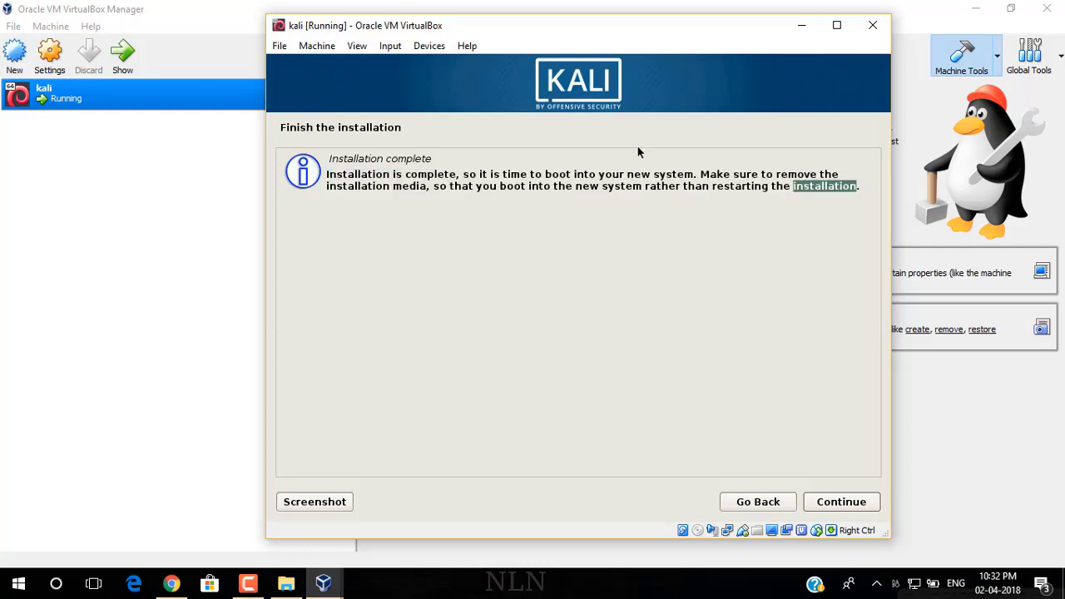
{"action": "left_click", "coordinate": [760, 179]}
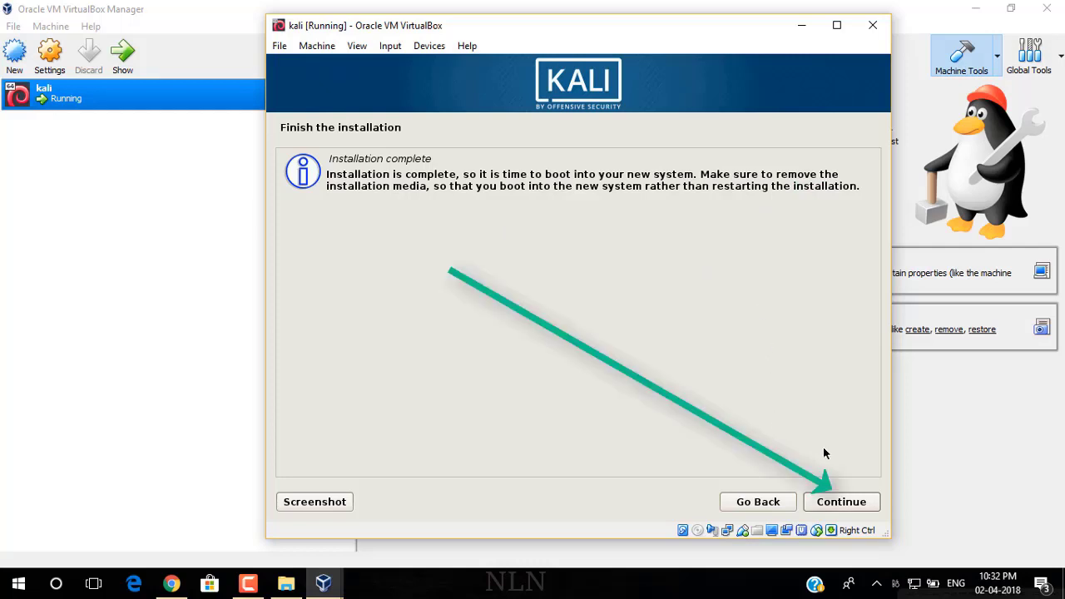
{"action": "left_click", "coordinate": [849, 503]}
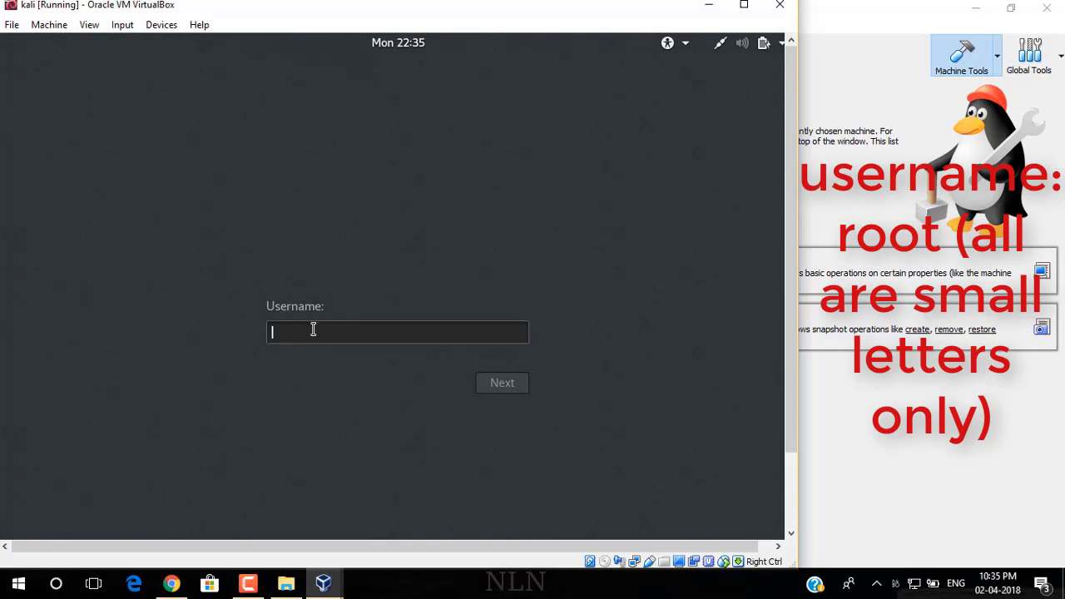
Step: Sign in with username root and begin entering the account password
{"action": "type", "text": "root"}
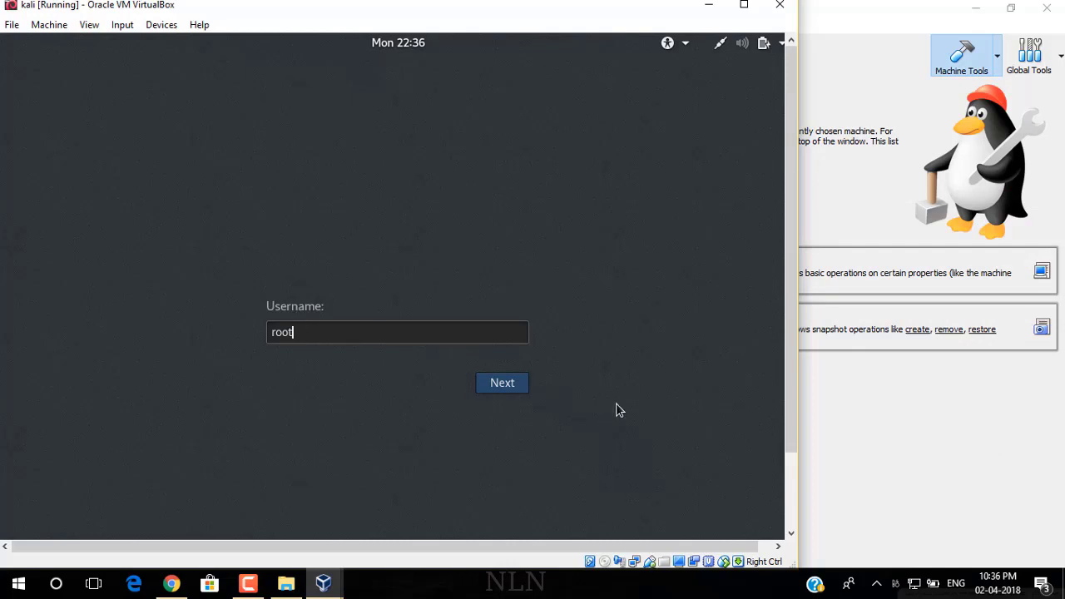
{"action": "left_click", "coordinate": [501, 383]}
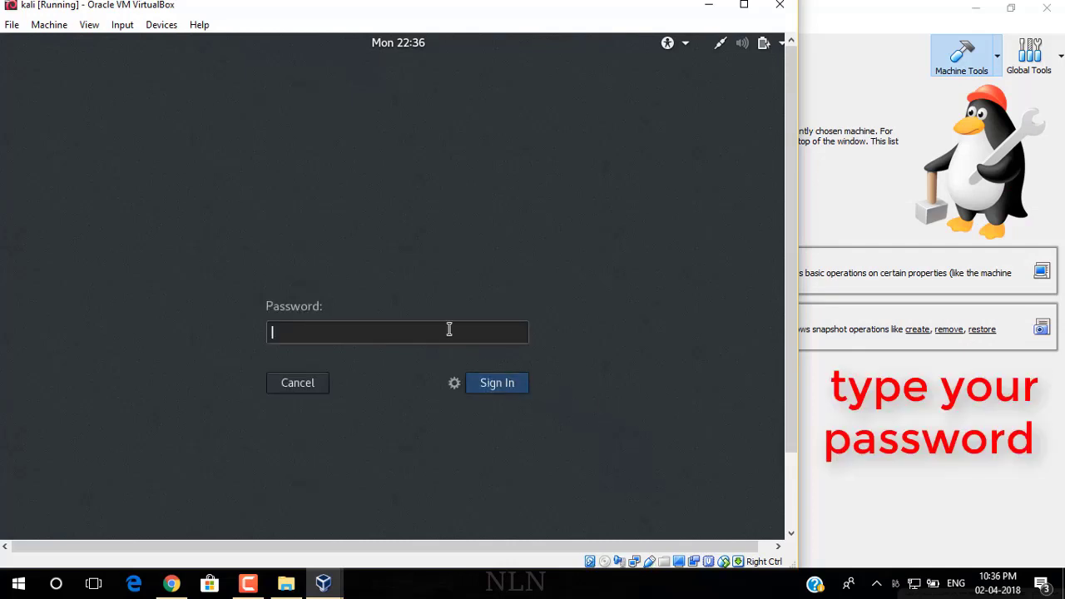
{"action": "type", "text": "t"}
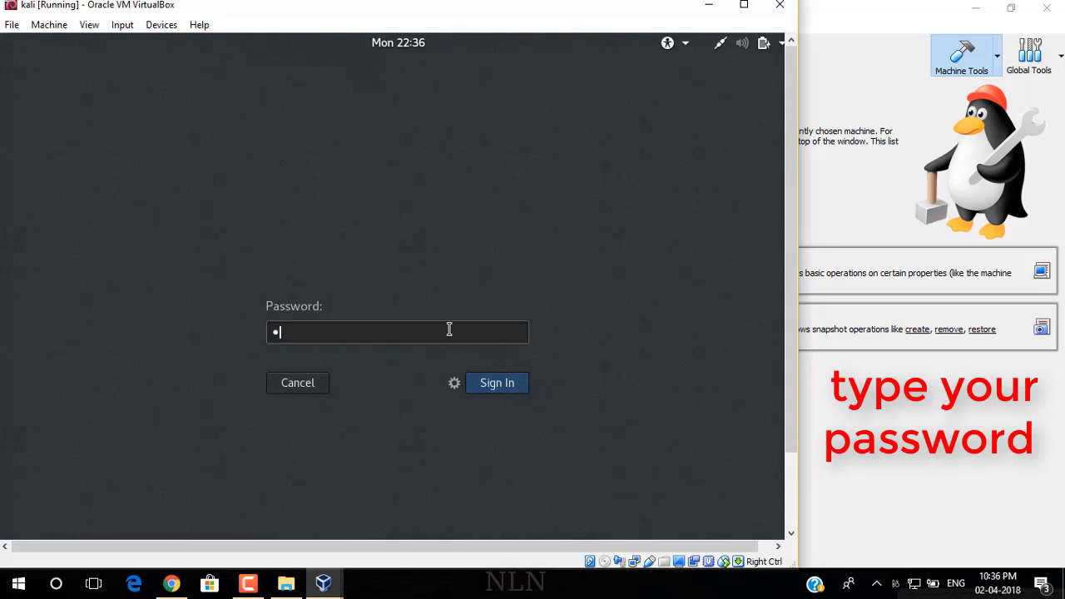